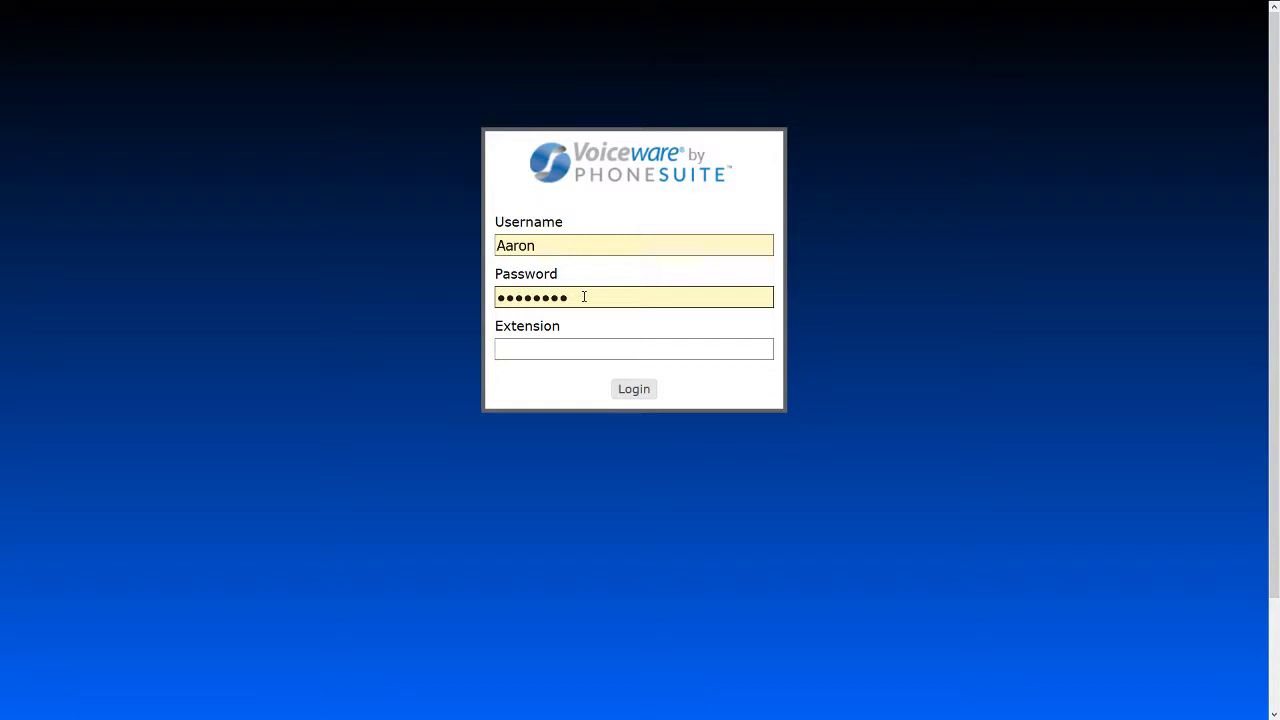
Log in to the browser console with the saved credentials and extension 301.
left_click(538, 353)
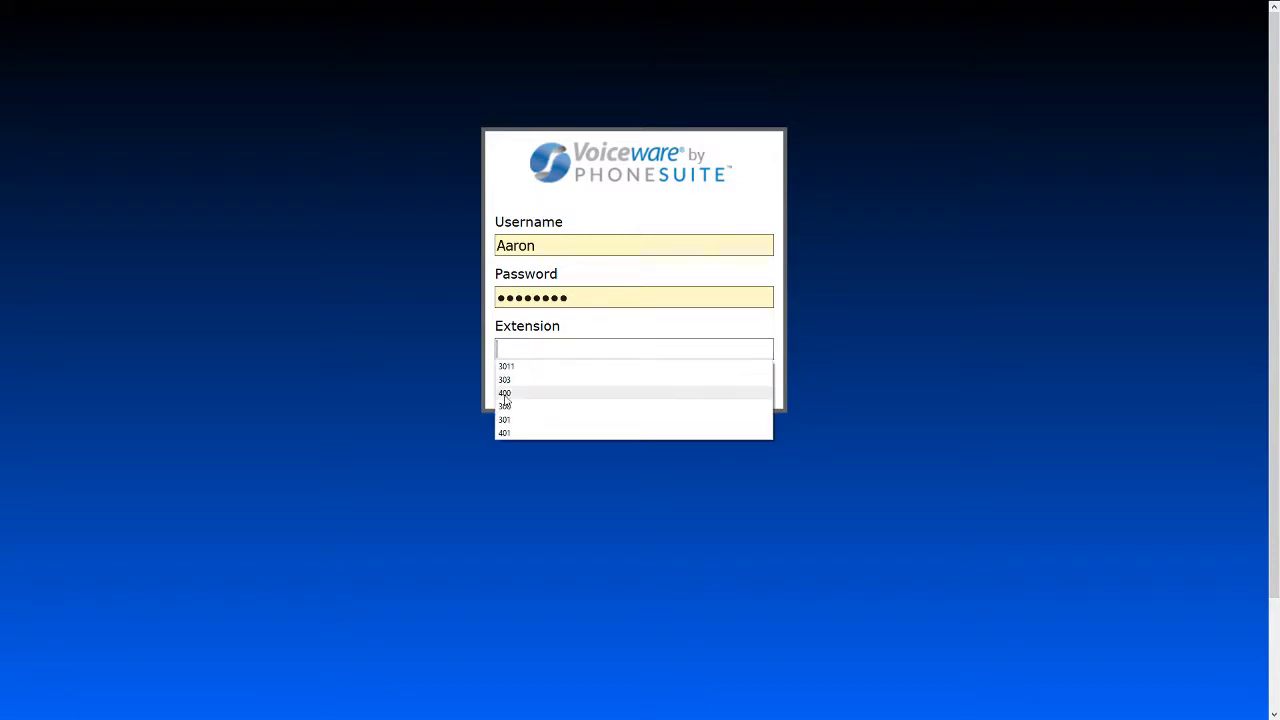
left_click(385, 365)
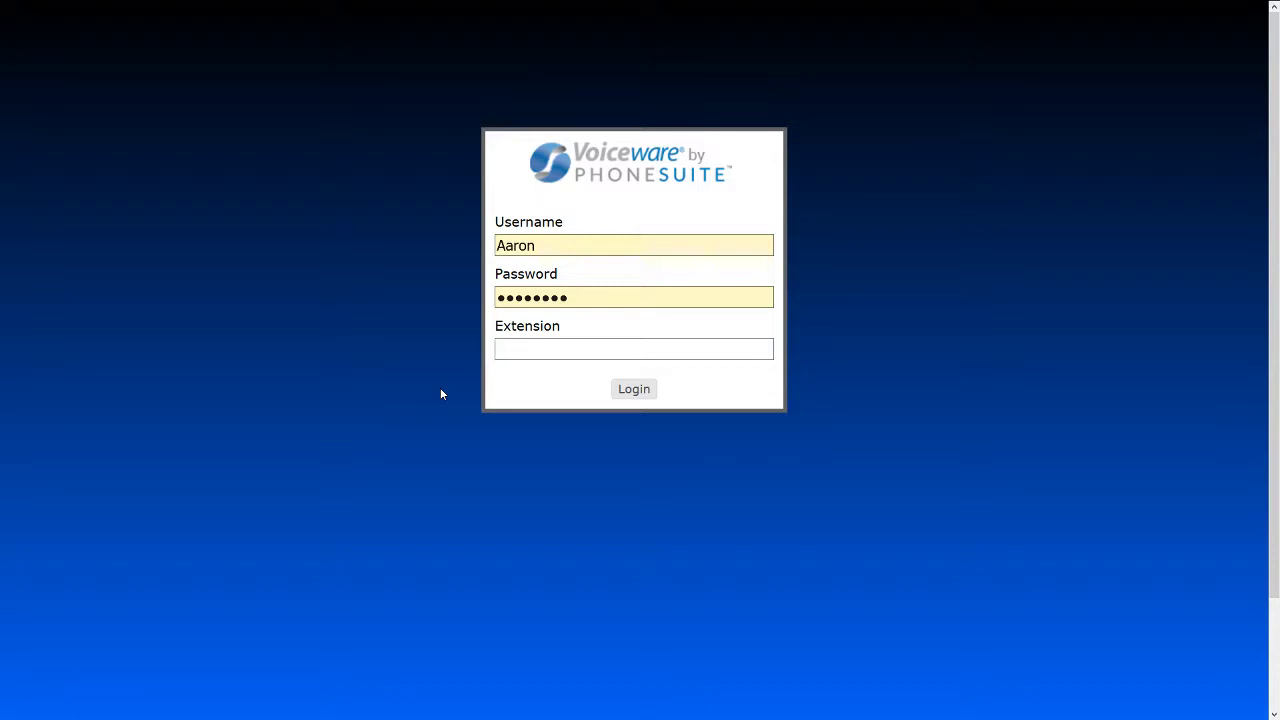
type("301")
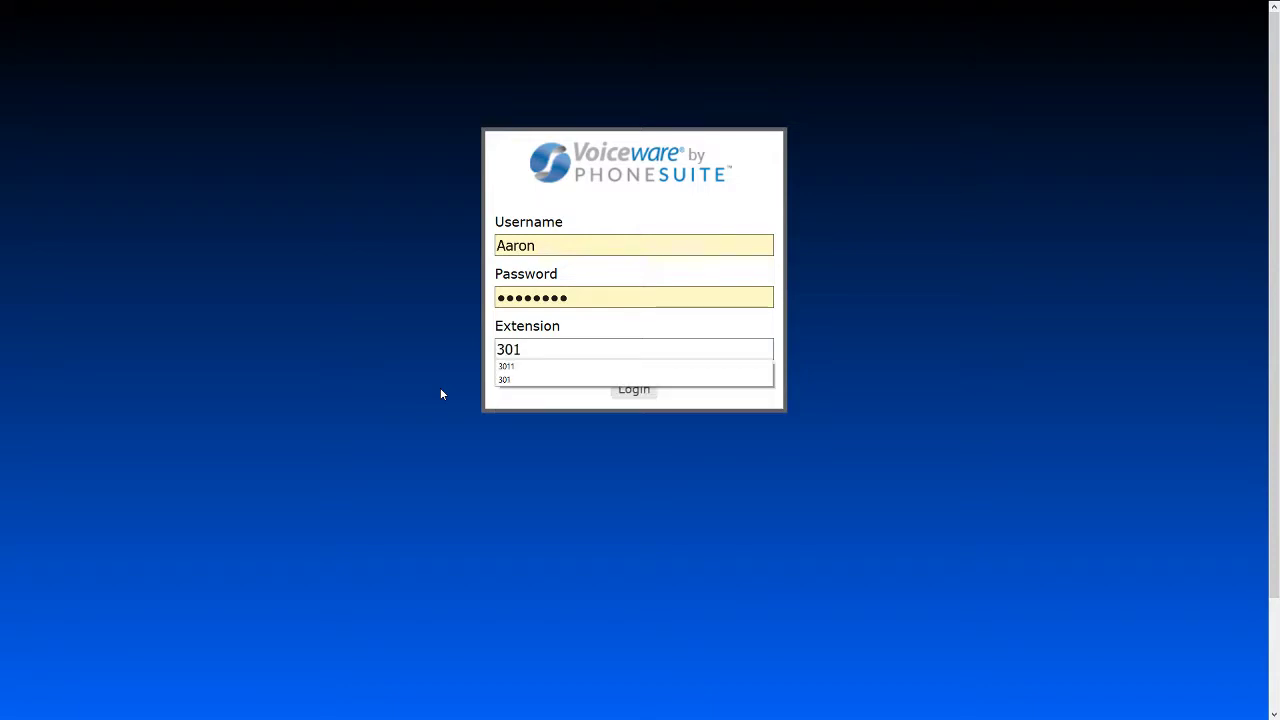
left_click(630, 392)
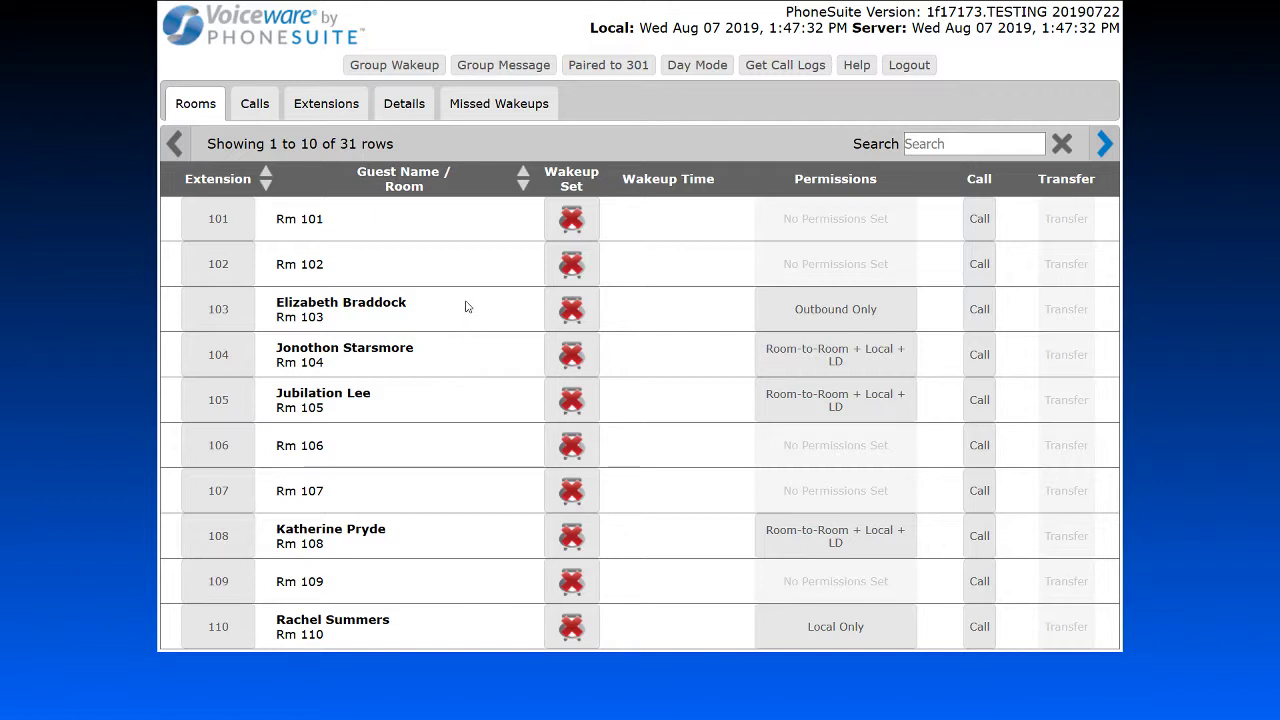
Read through the Browser Console User's Manual as far as the Room Details section, and return to the console.
left_click(856, 66)
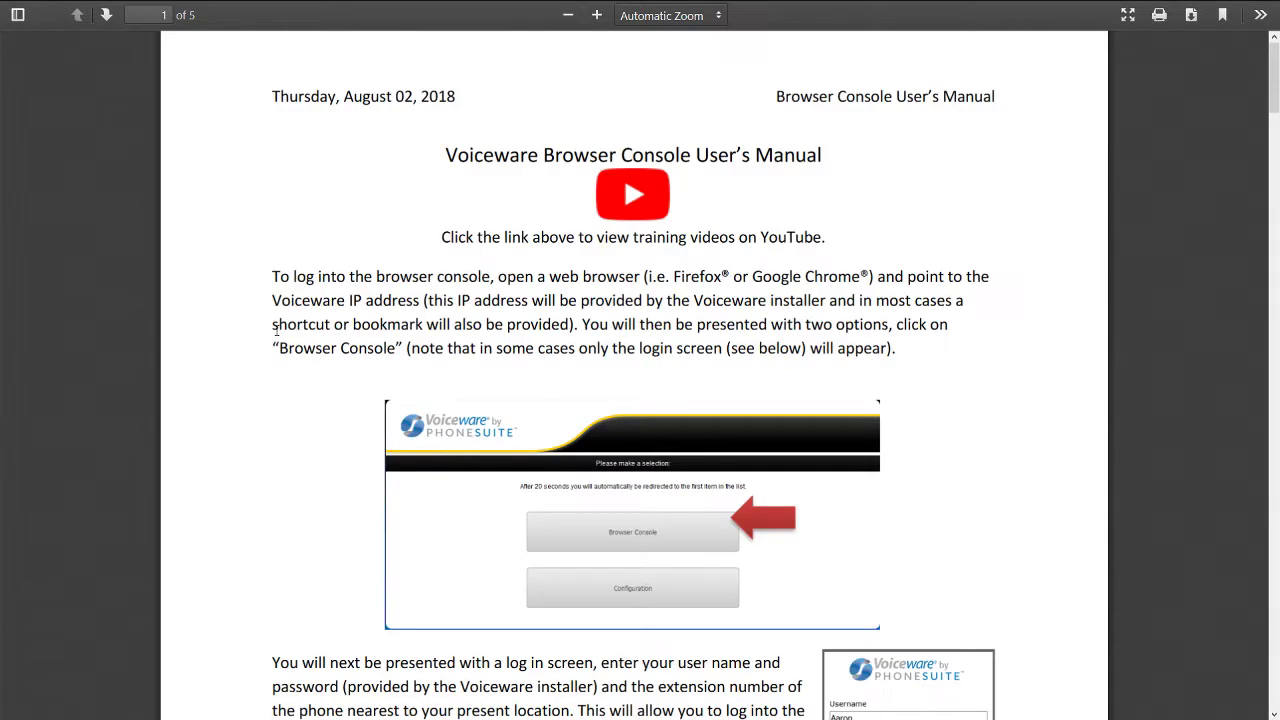
scroll(276, 329, "down", 8)
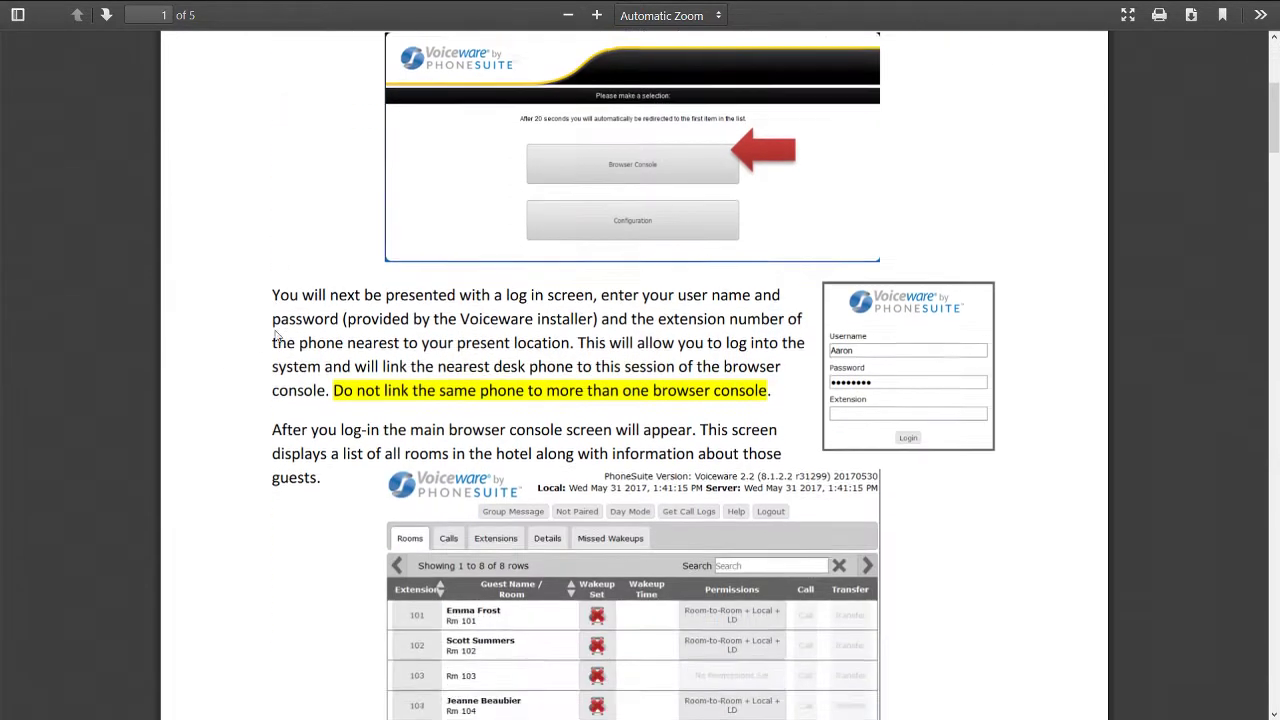
scroll(276, 338, "down", 12)
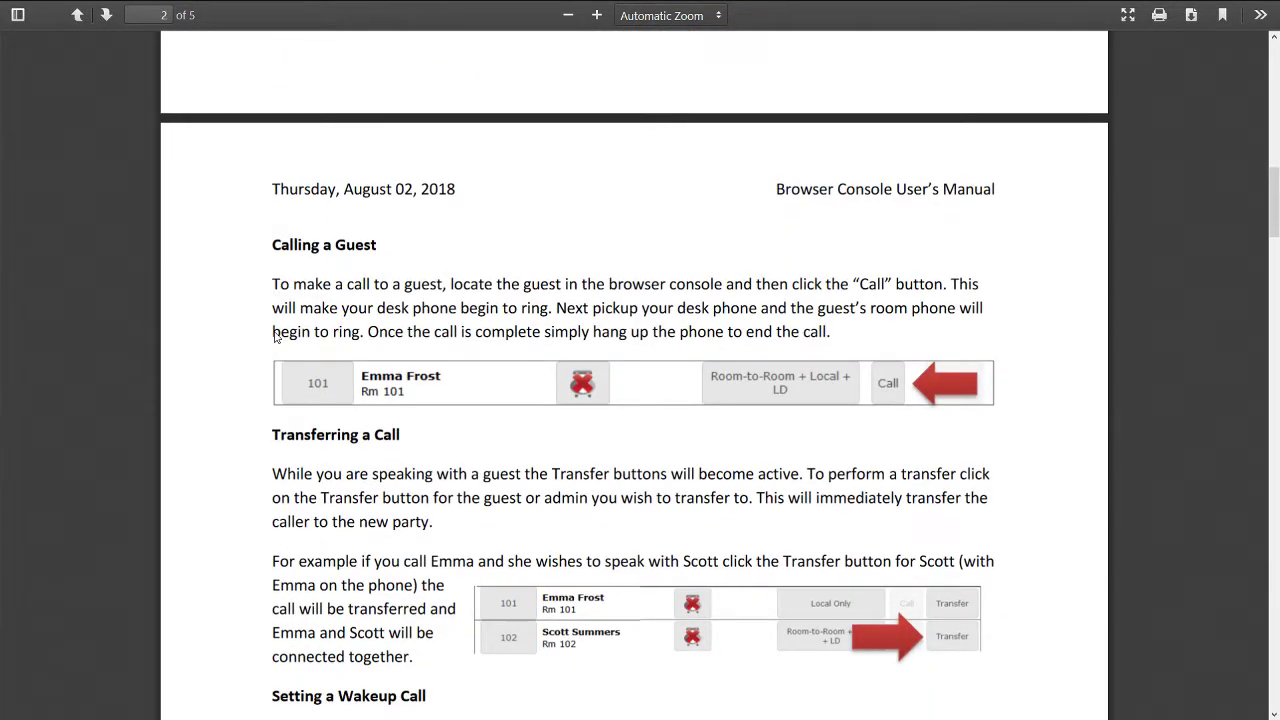
scroll(275, 336, "down", 8)
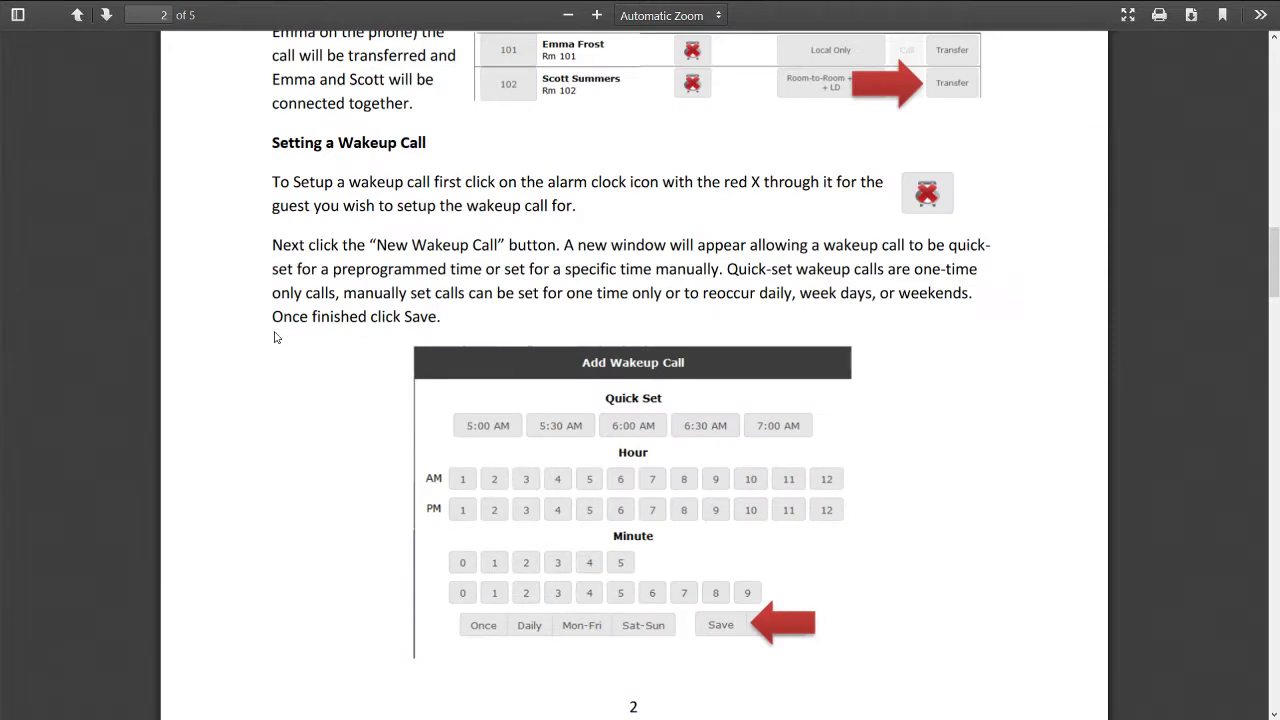
scroll(276, 337, "down", 10)
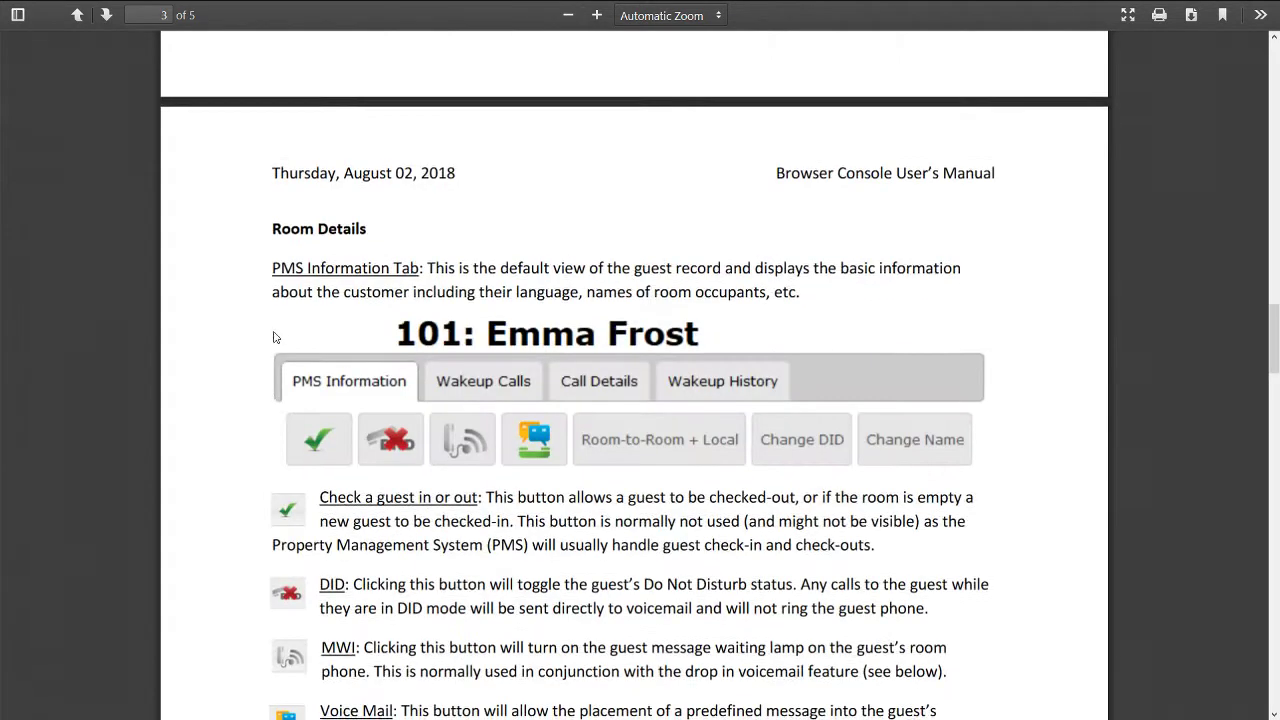
key("alt+Tab")
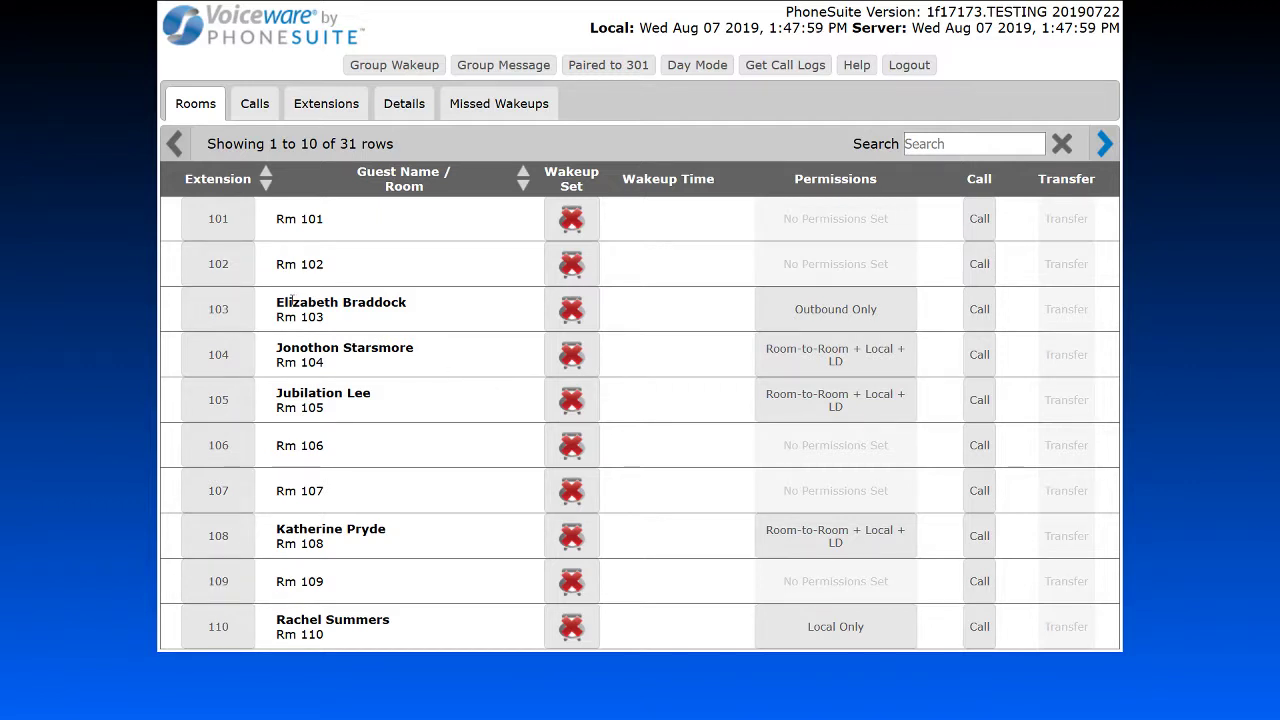
Page through the room list to rooms 121–204 and return to its first page.
left_click_drag(290, 302, 405, 304)
left_click(395, 373)
left_click(1104, 146)
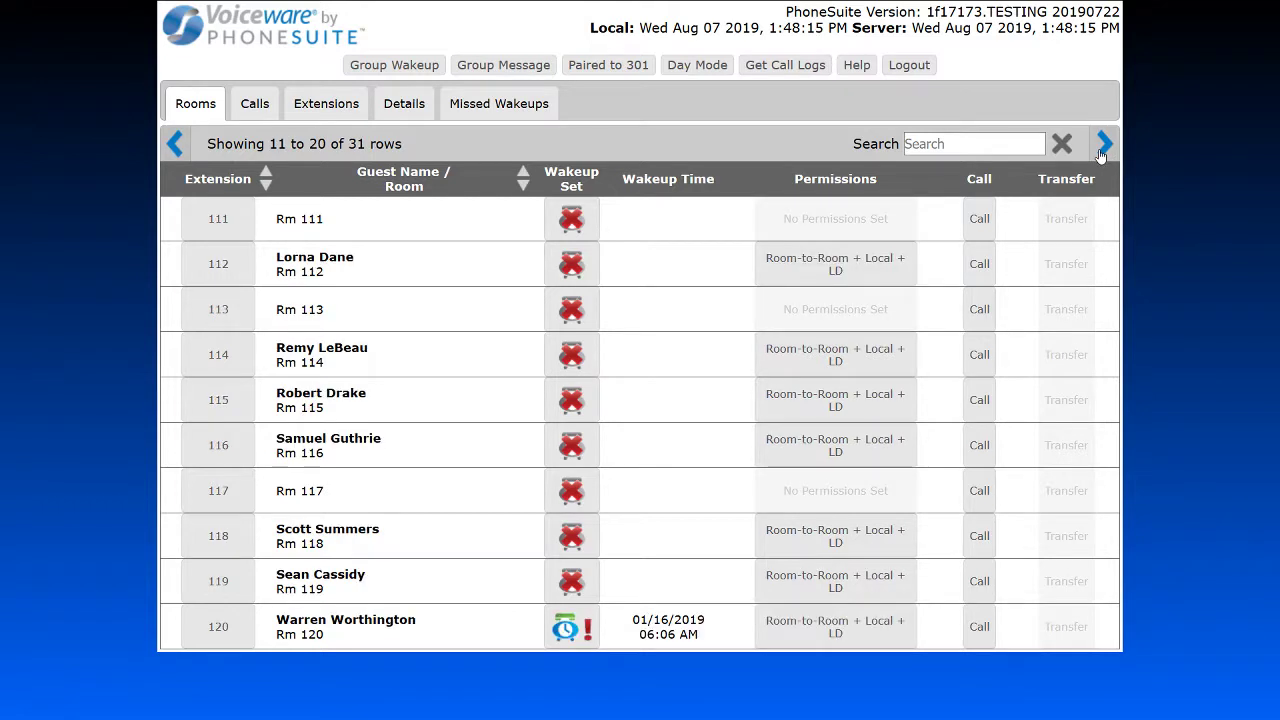
left_click(1104, 146)
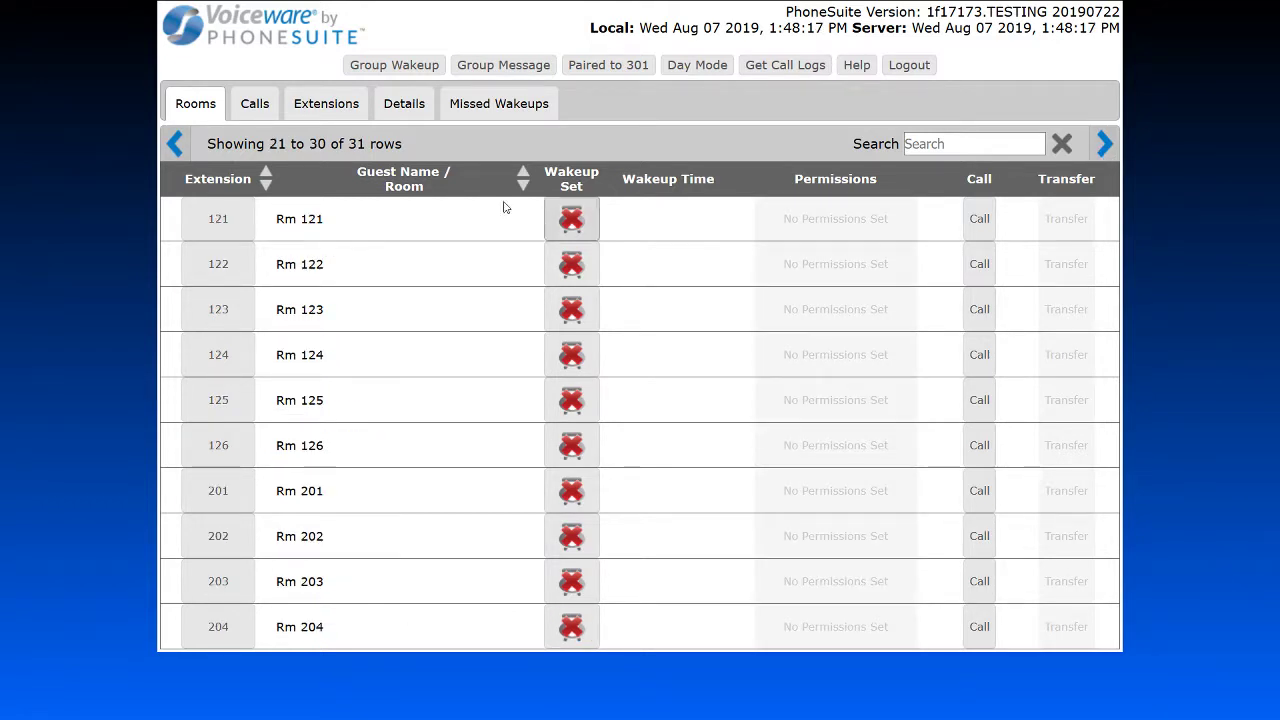
left_click(173, 146)
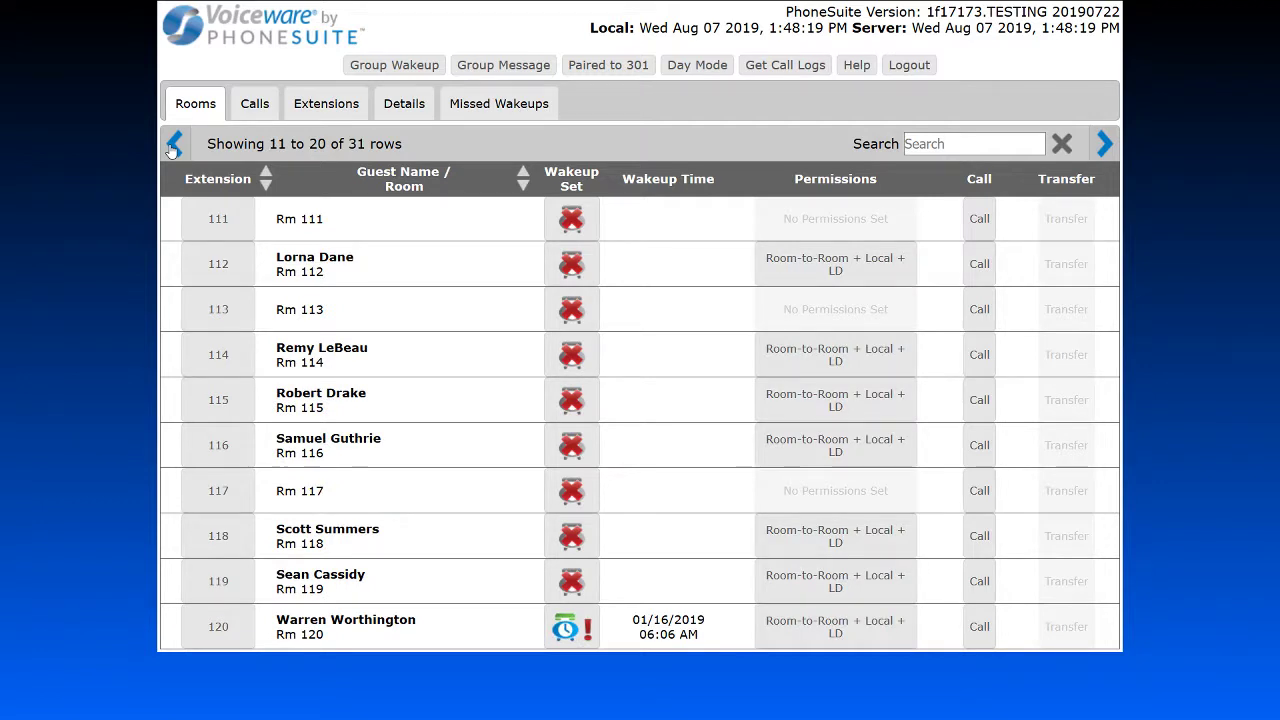
left_click(173, 146)
Search the room list for room 103, and clear the search.
left_click(928, 144)
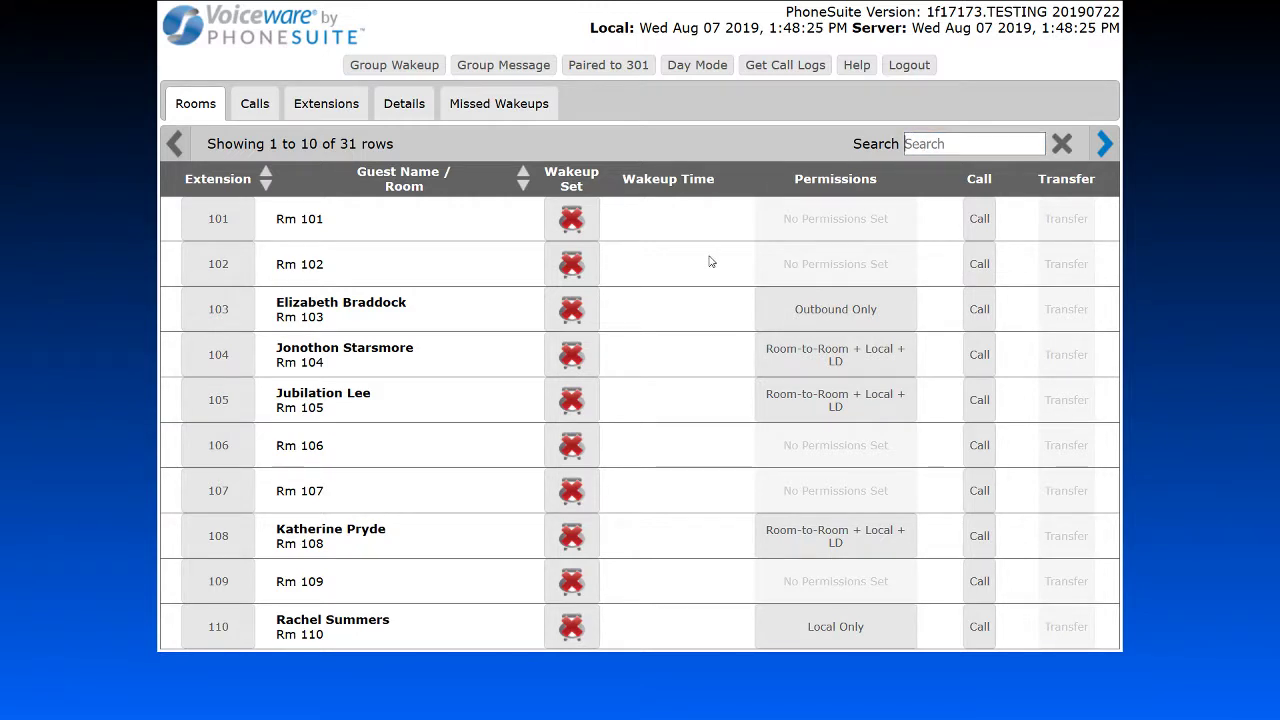
type("103")
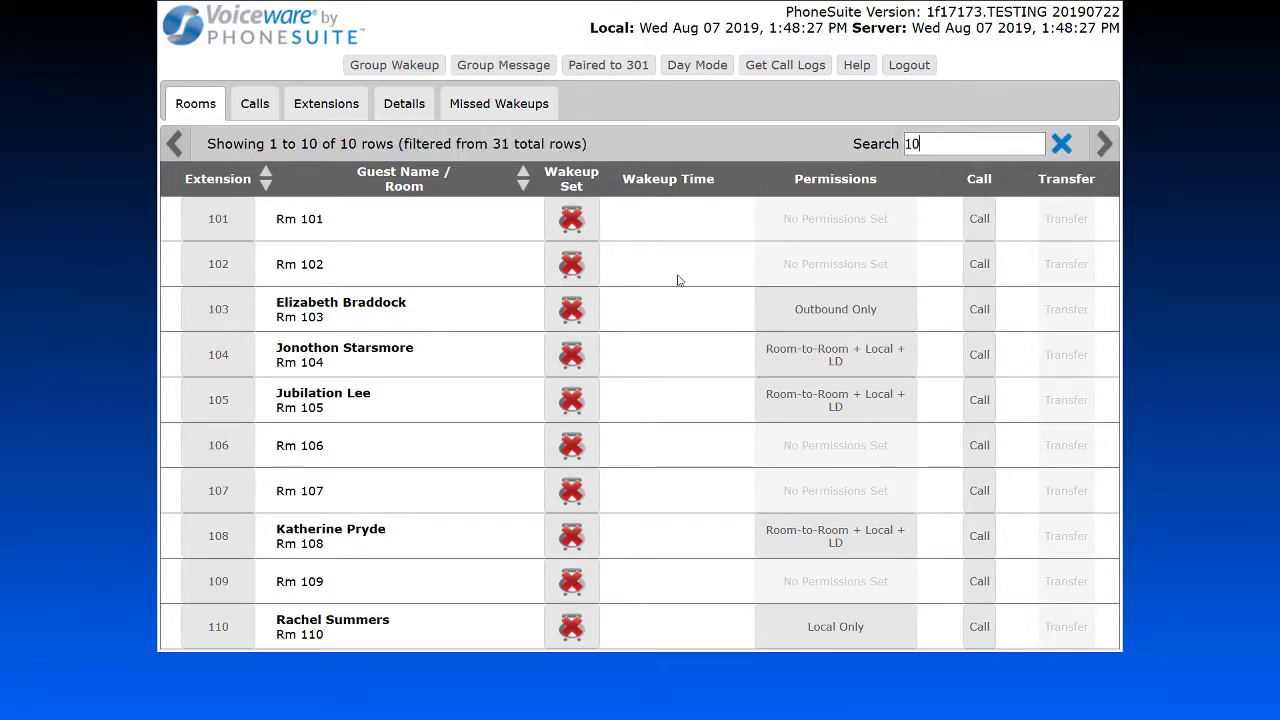
key("BackSpace")
key("BackSpace")
key("BackSpace")
Search the room list by the room 103 guest's first name and by their last name, clearing the search each time.
type("El")
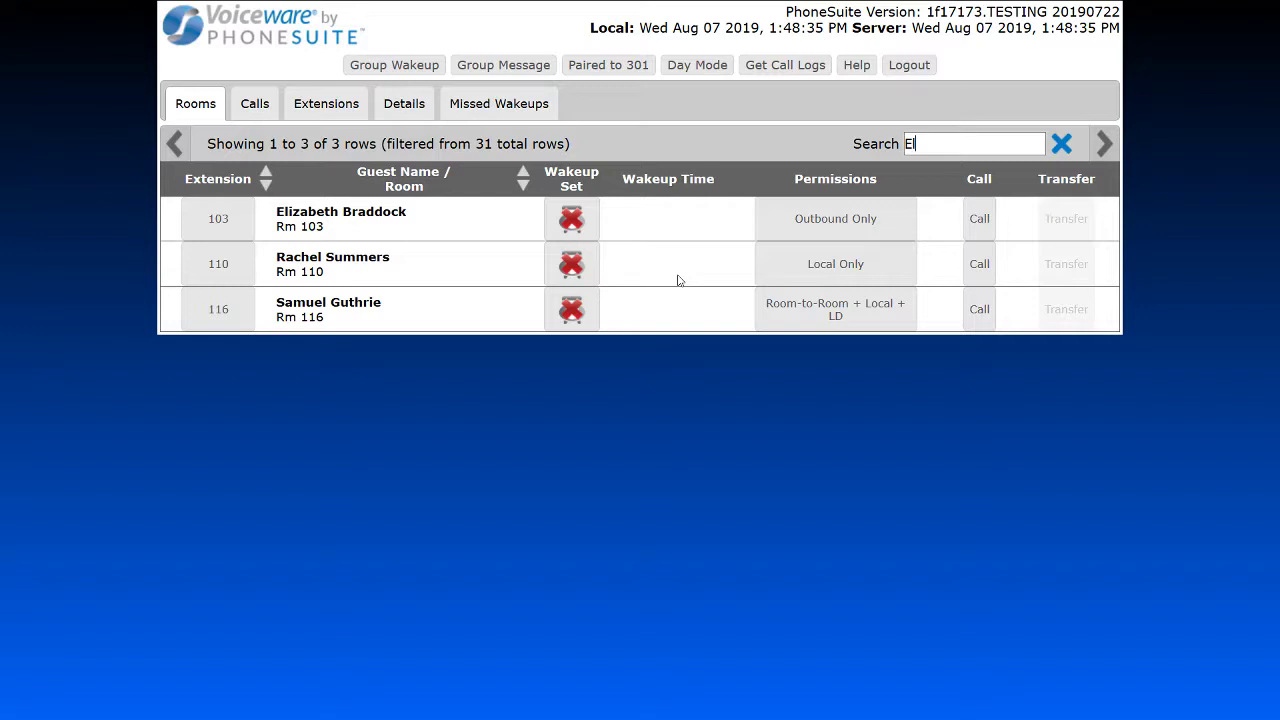
type("iz")
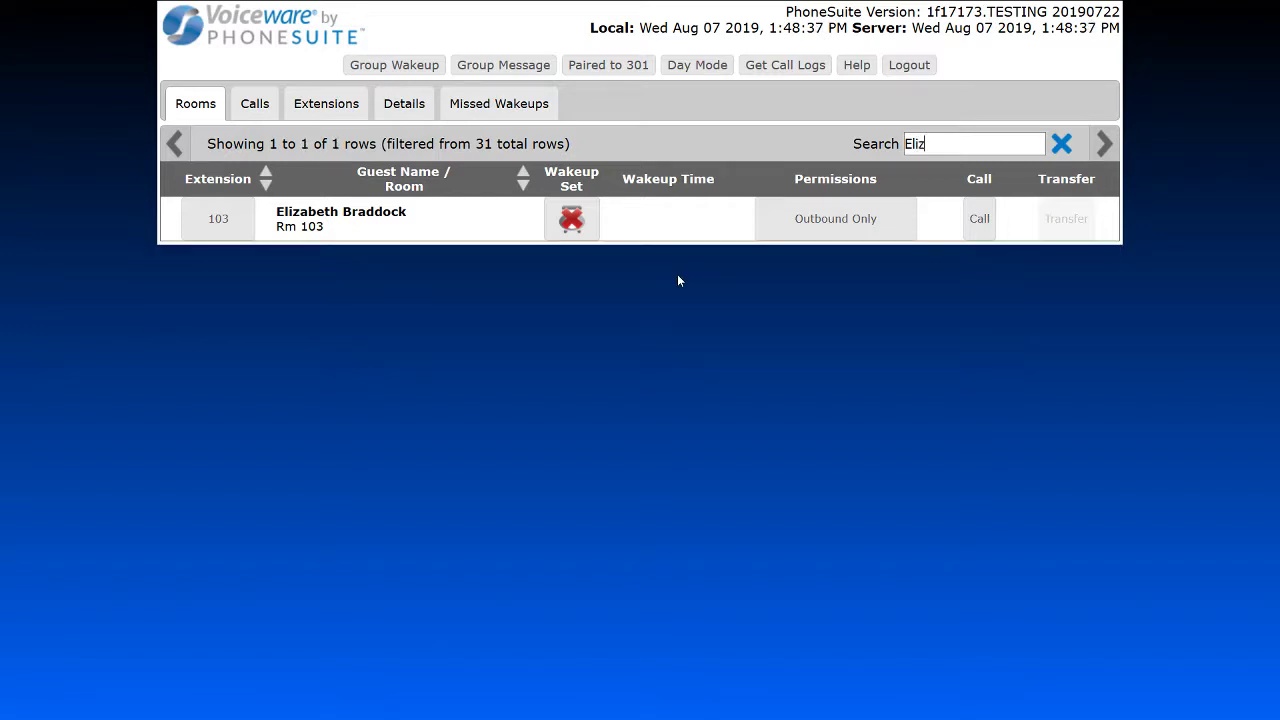
key("BackSpace")
key("BackSpace")
key("BackSpace")
key("BackSpace")
type("Brad")
key("BackSpace")
key("BackSpace")
key("BackSpace")
key("BackSpace")
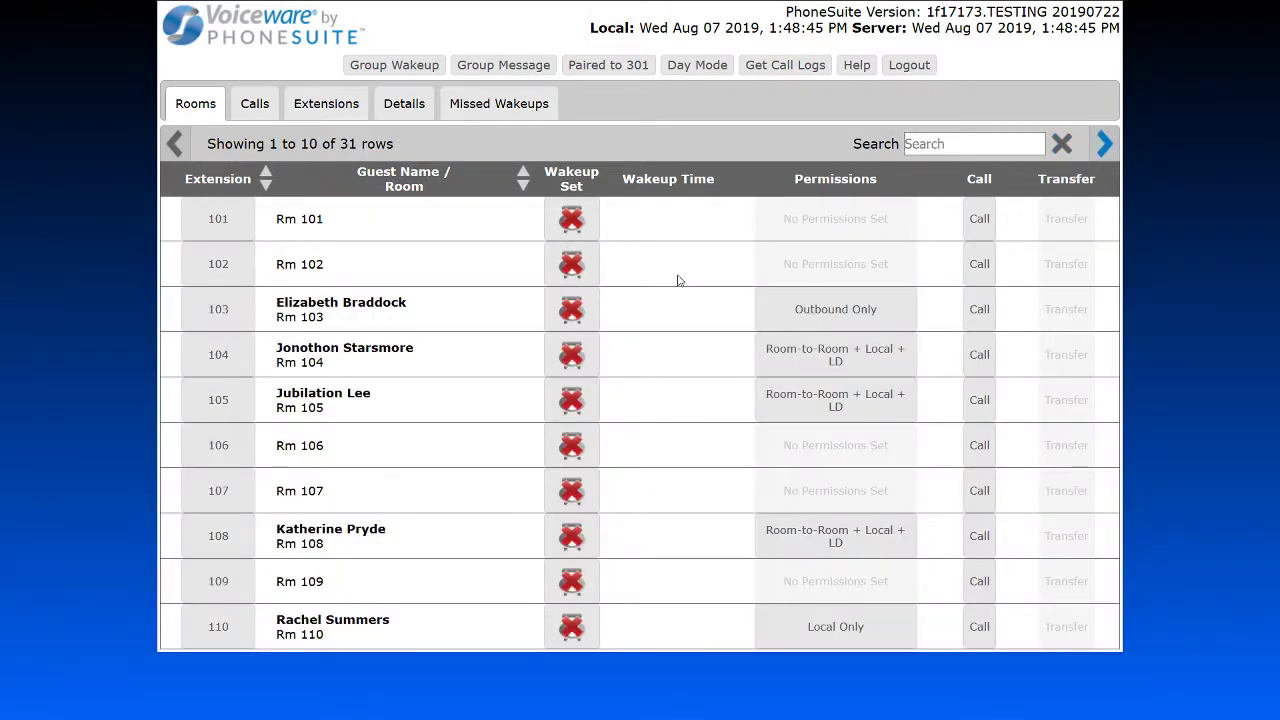
Add a quick-set 6:00 AM wakeup call for the guest in room 103.
left_click_drag(275, 310, 420, 309)
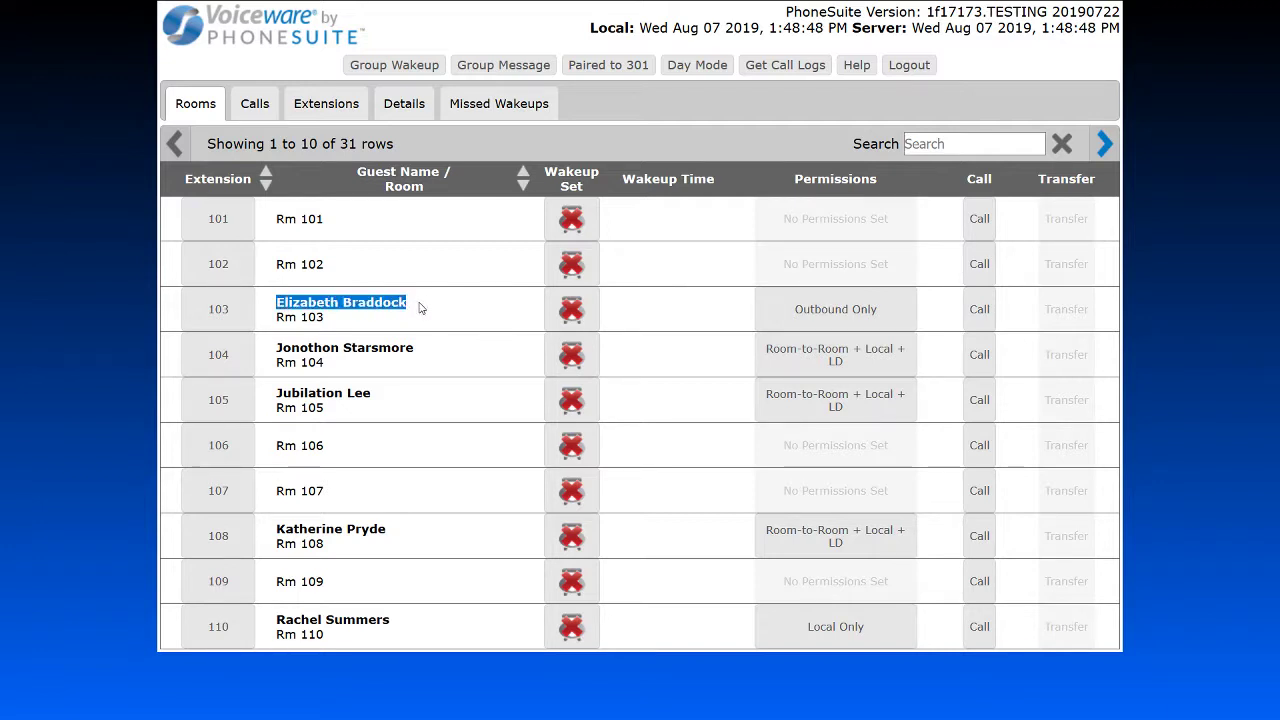
left_click(576, 315)
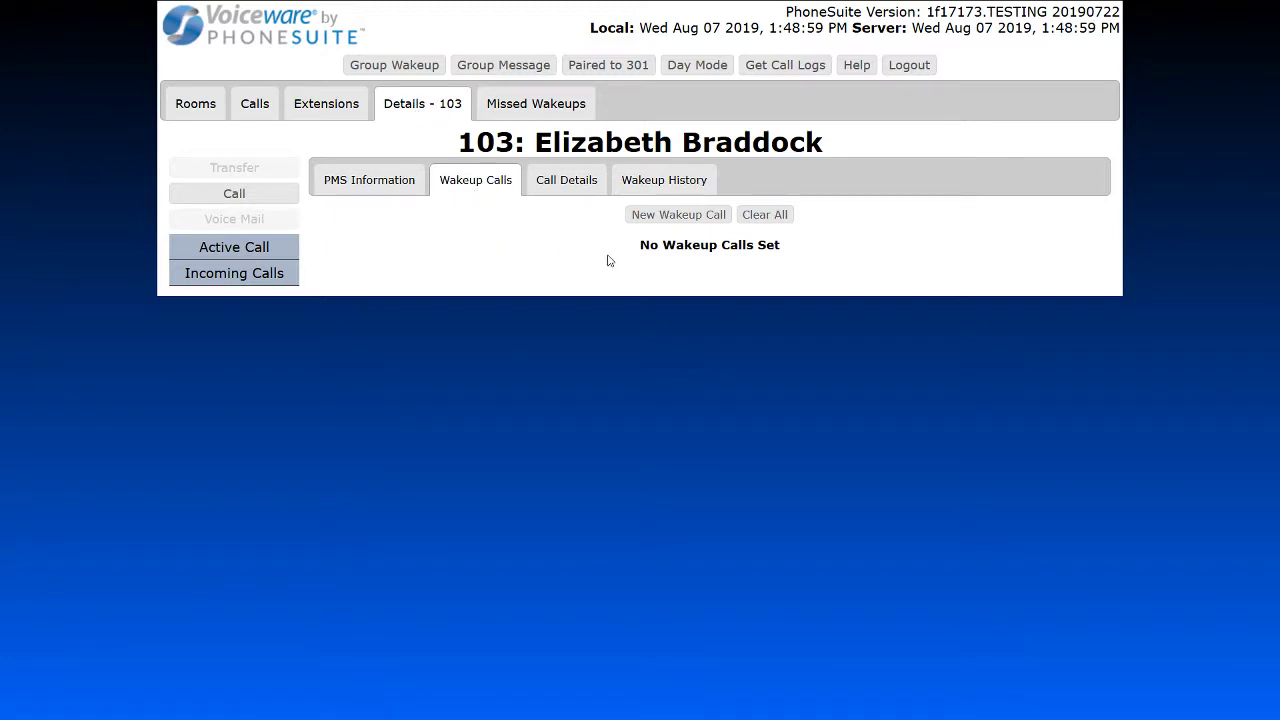
left_click(672, 224)
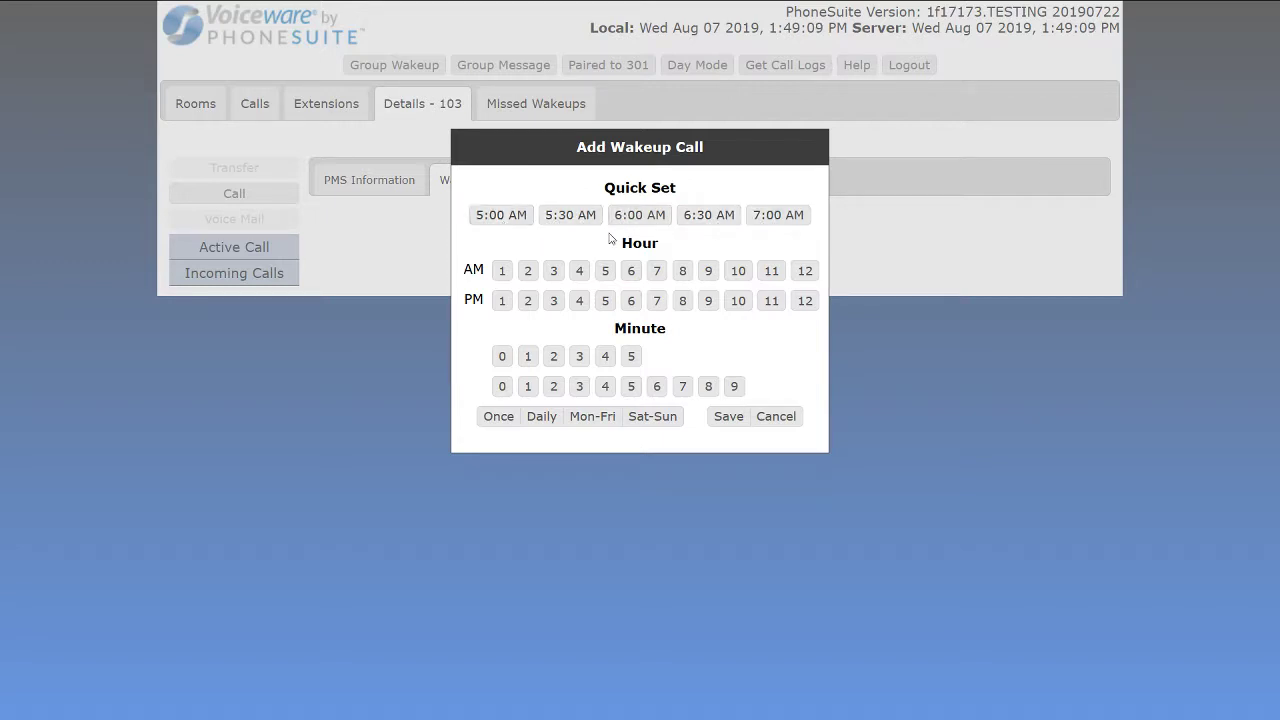
left_click(637, 217)
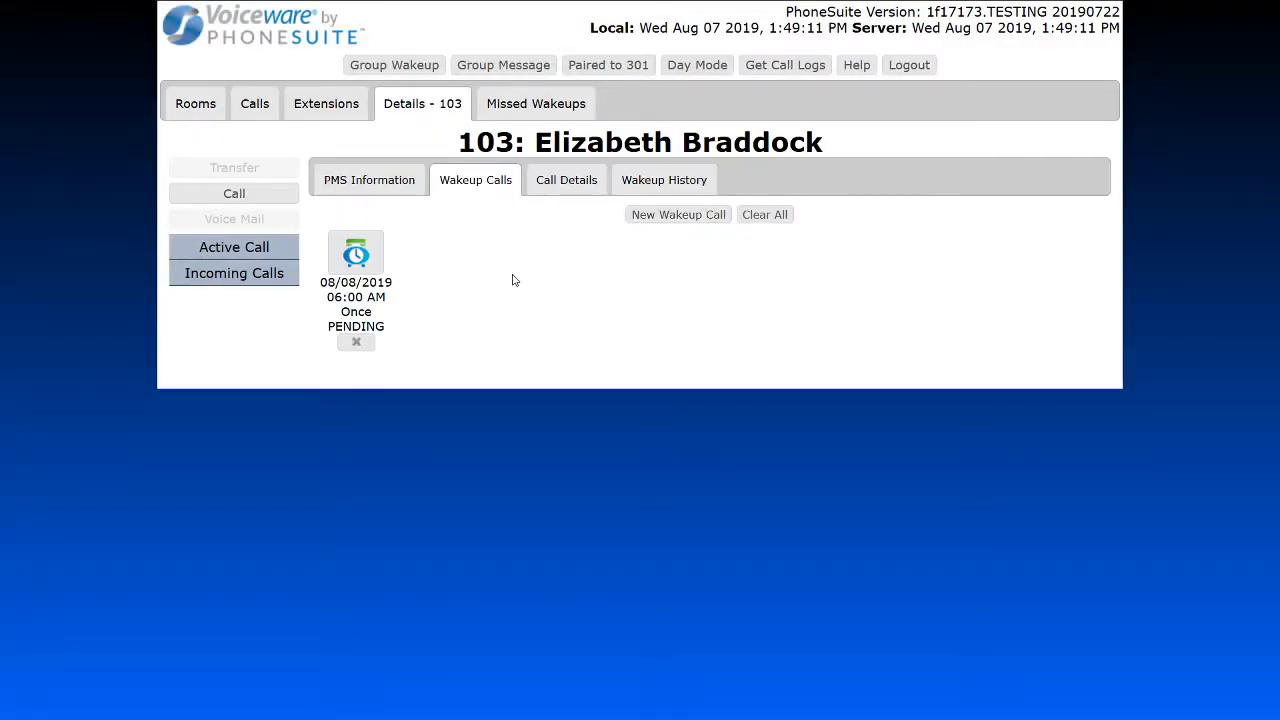
Try to add a 5:25 PM wakeup call for room 103, trying each recurrence option and settling on Daily.
left_click(657, 216)
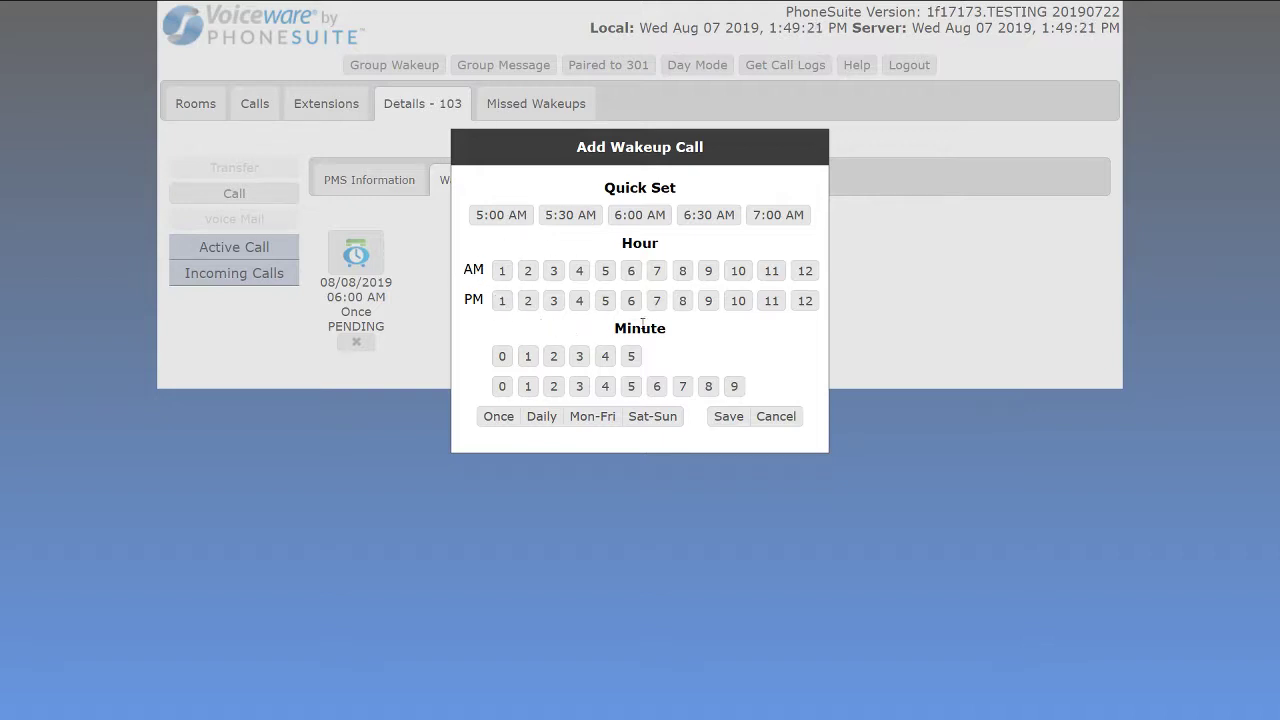
left_click(605, 303)
left_click(553, 358)
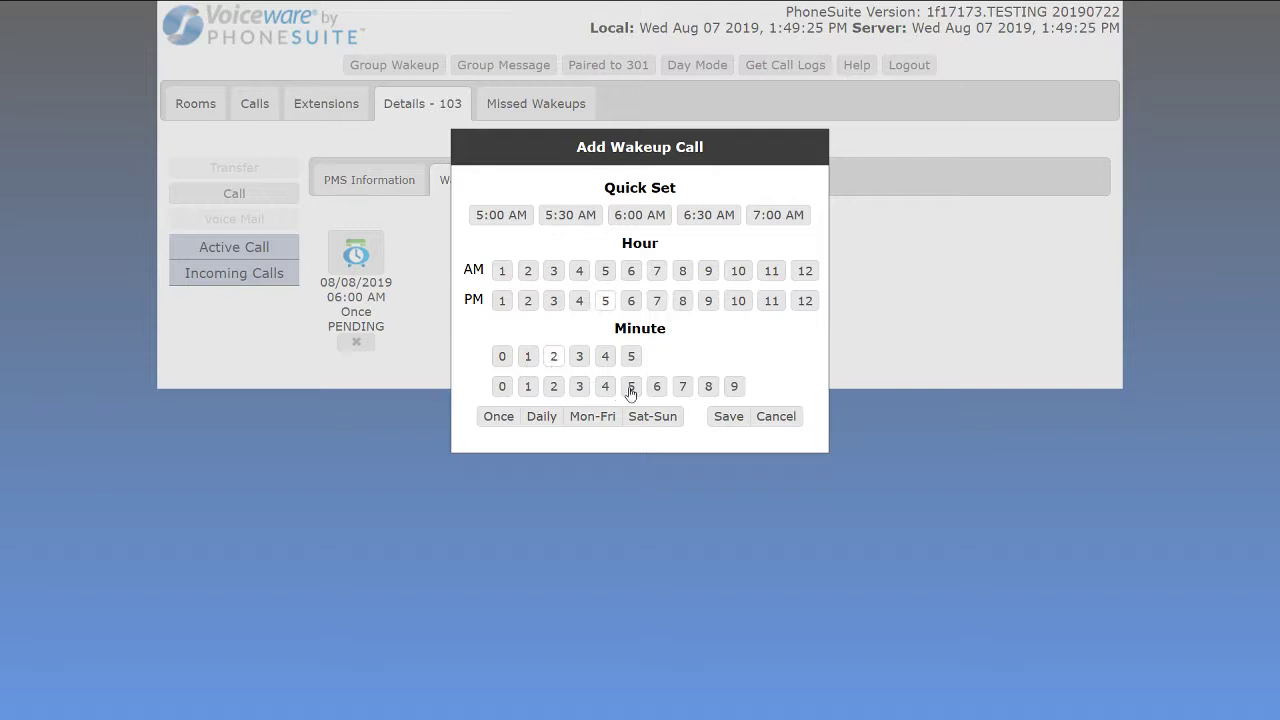
left_click(631, 388)
left_click(500, 420)
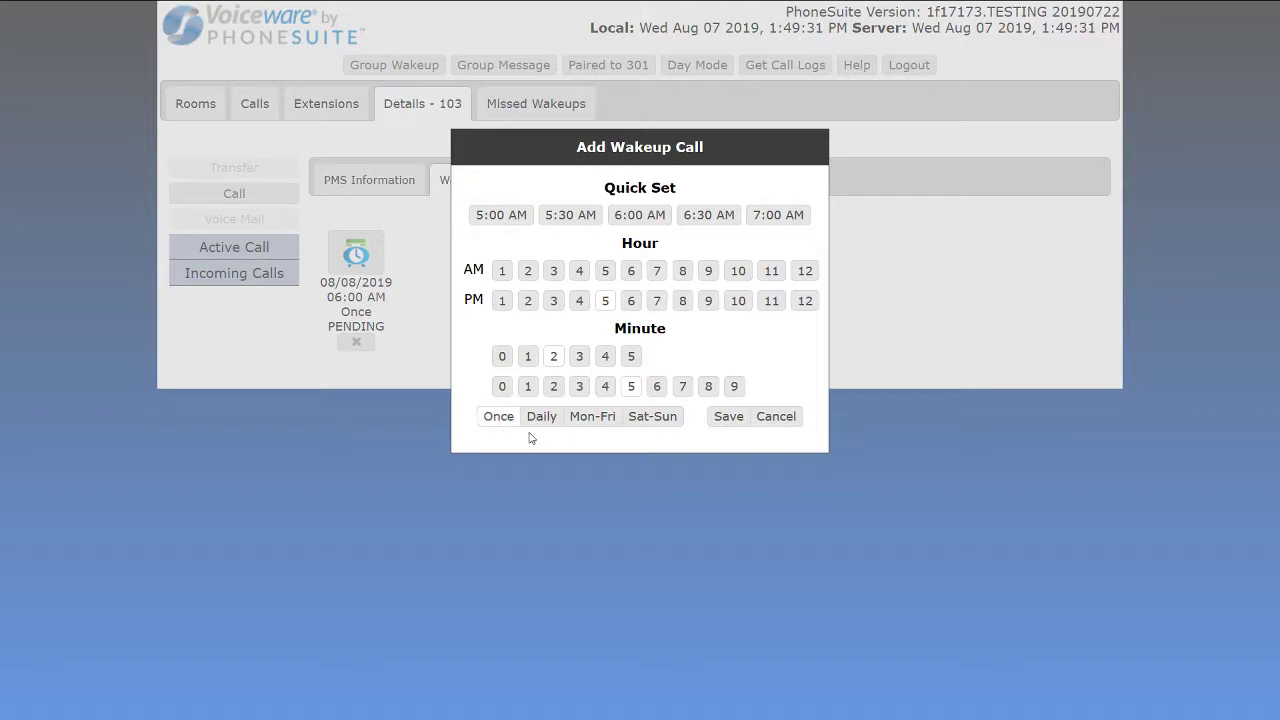
left_click(533, 423)
left_click(592, 427)
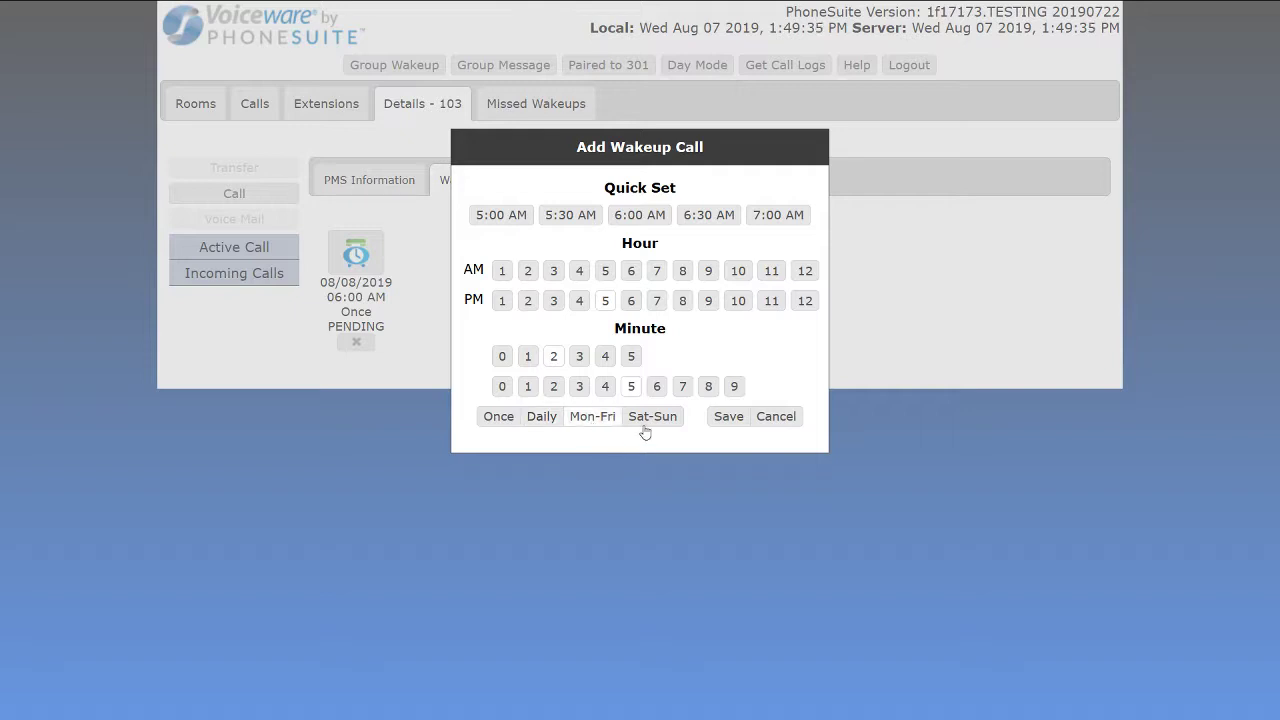
left_click(648, 431)
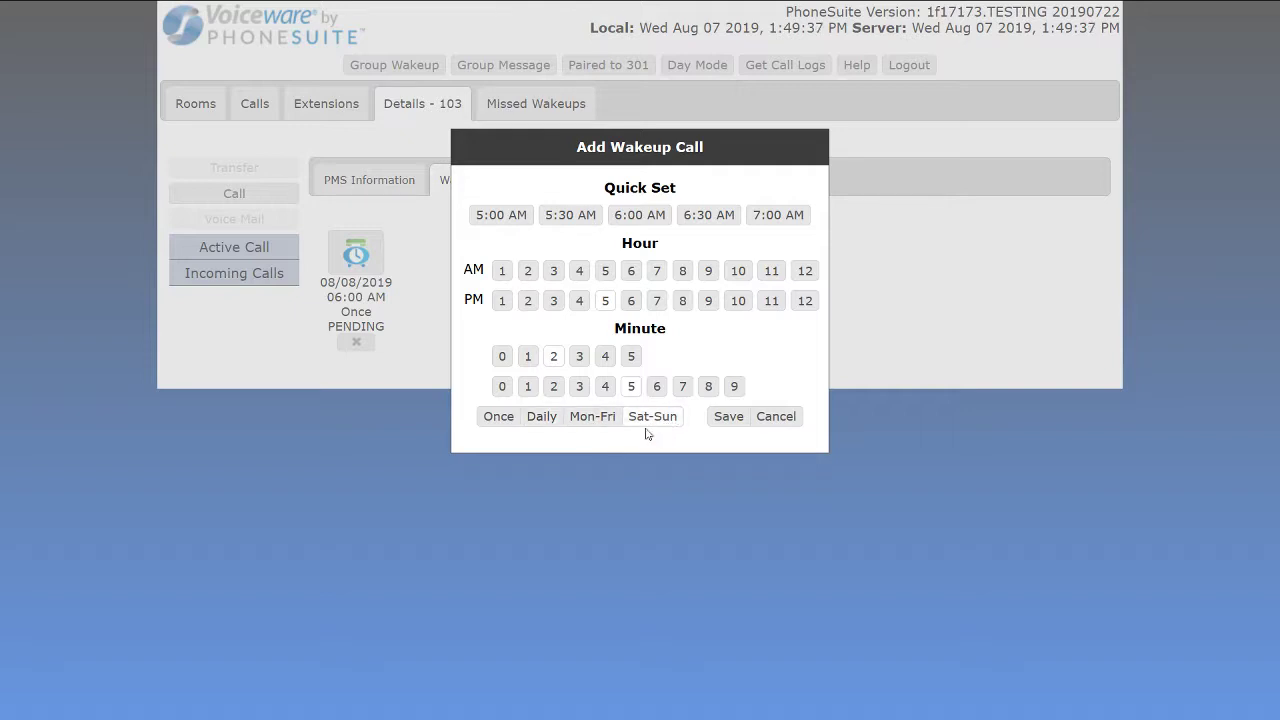
left_click(540, 422)
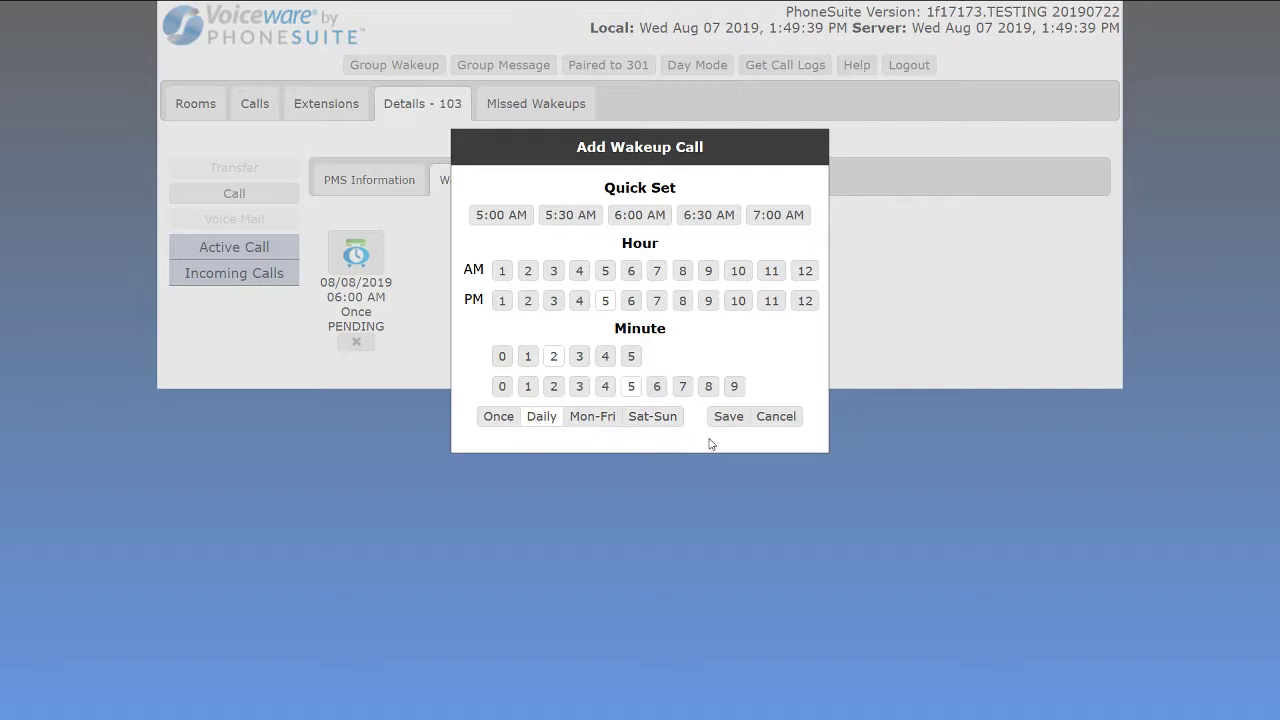
left_click(726, 420)
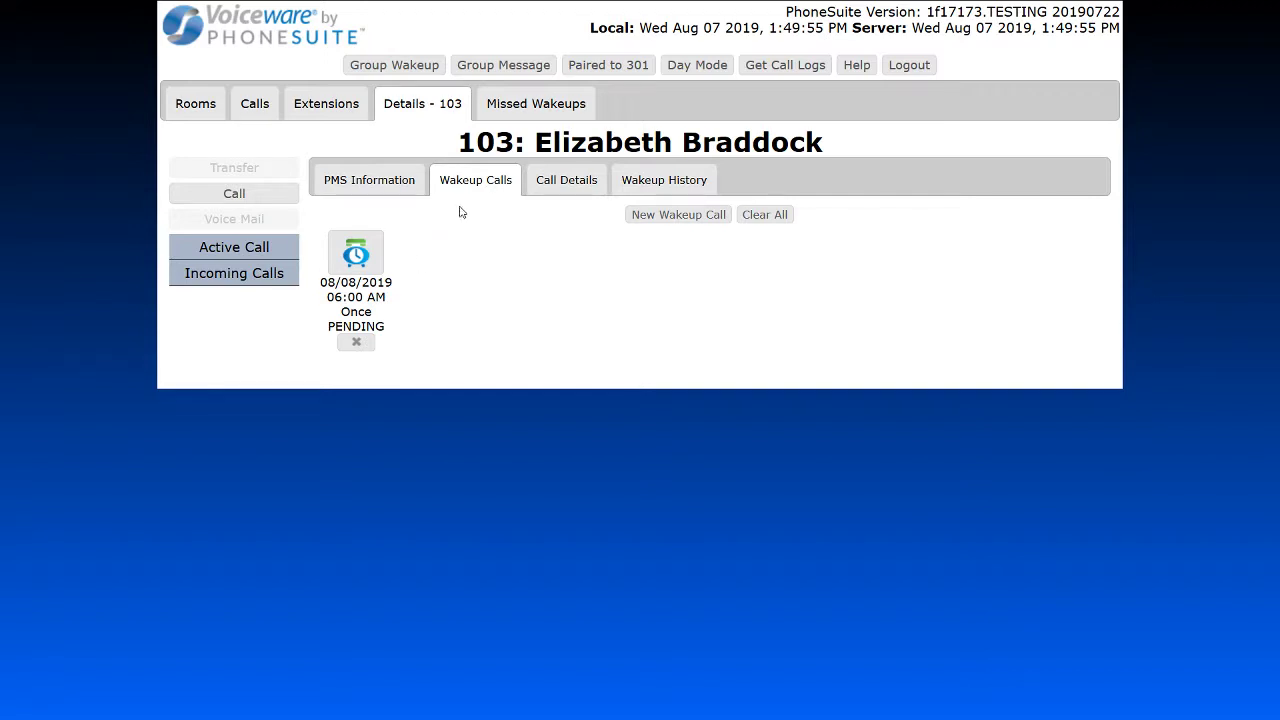
Review the wakeup call status icons across all pages of the room list, including rooms 120 and 205, and return to the first page.
left_click(193, 115)
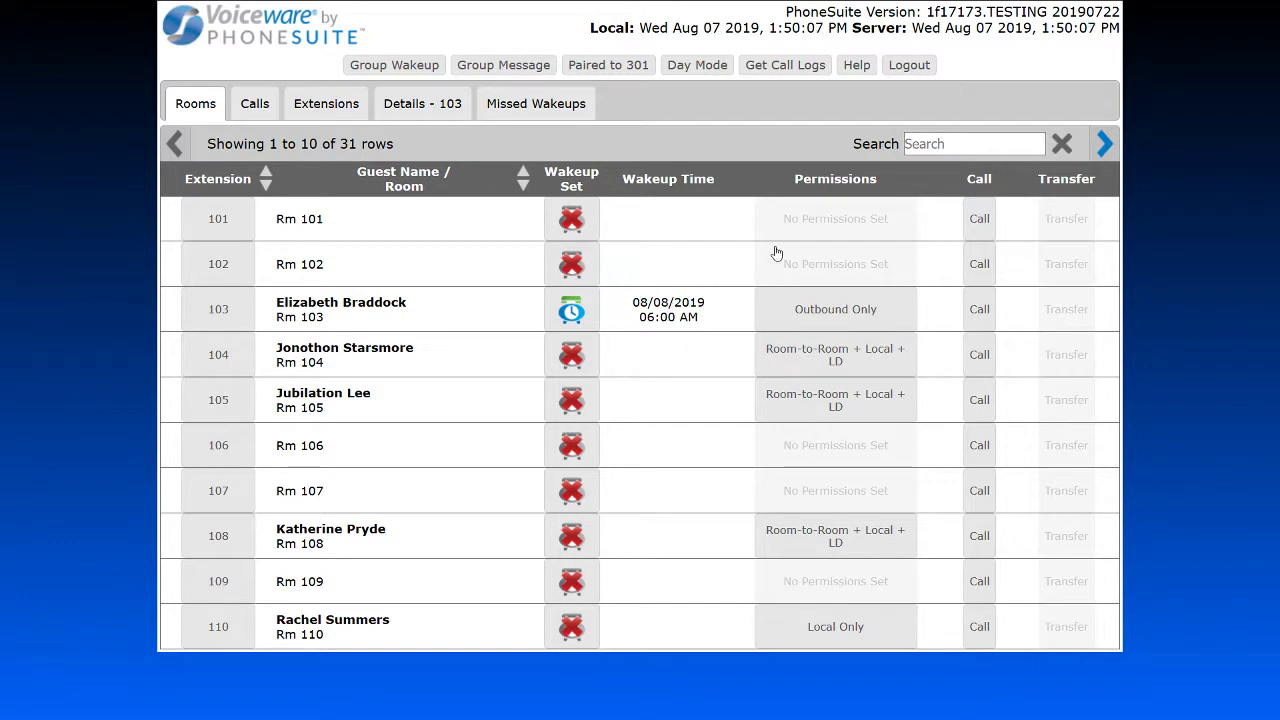
left_click(1103, 146)
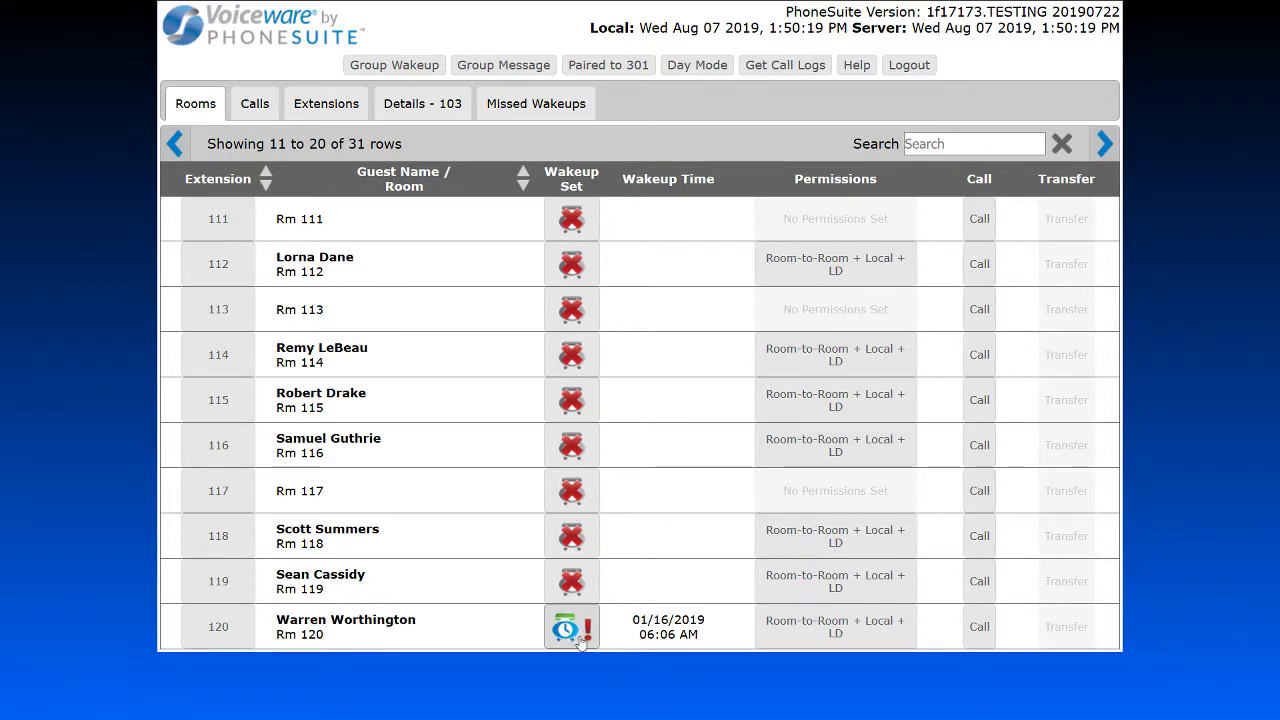
left_click(1100, 146)
left_click(1102, 144)
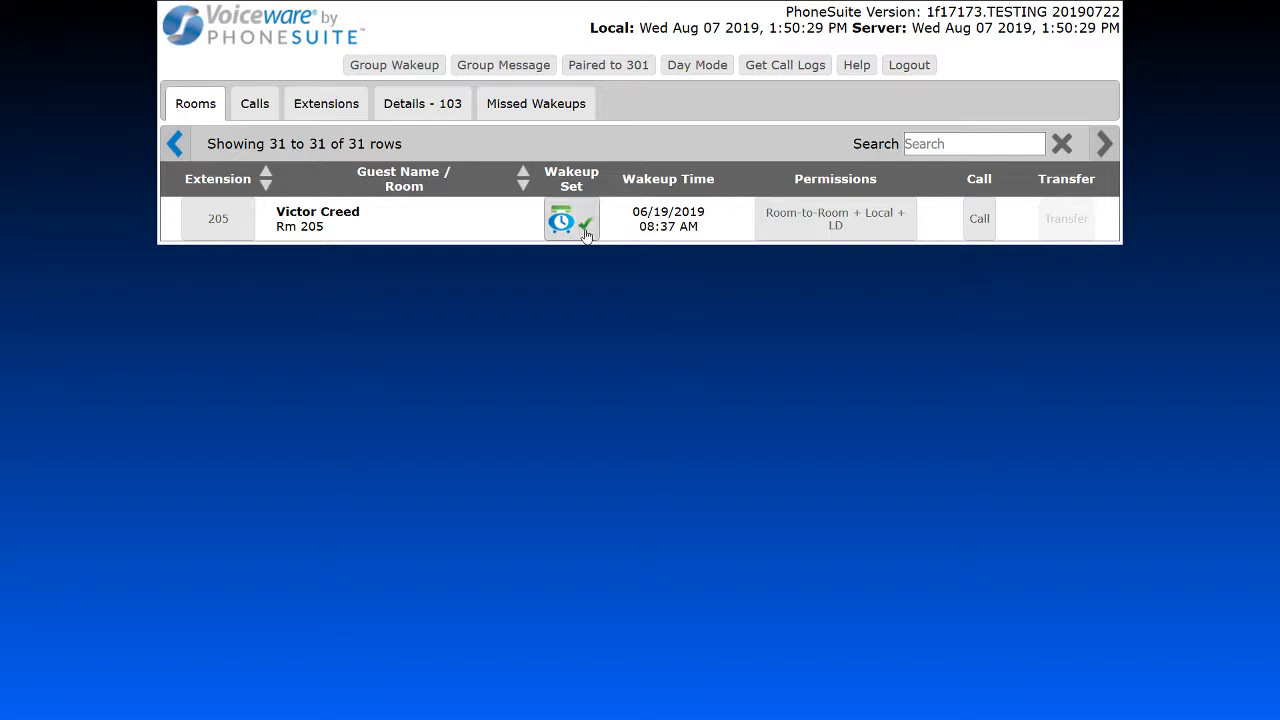
left_click(177, 145)
left_click(177, 145)
left_click(177, 145)
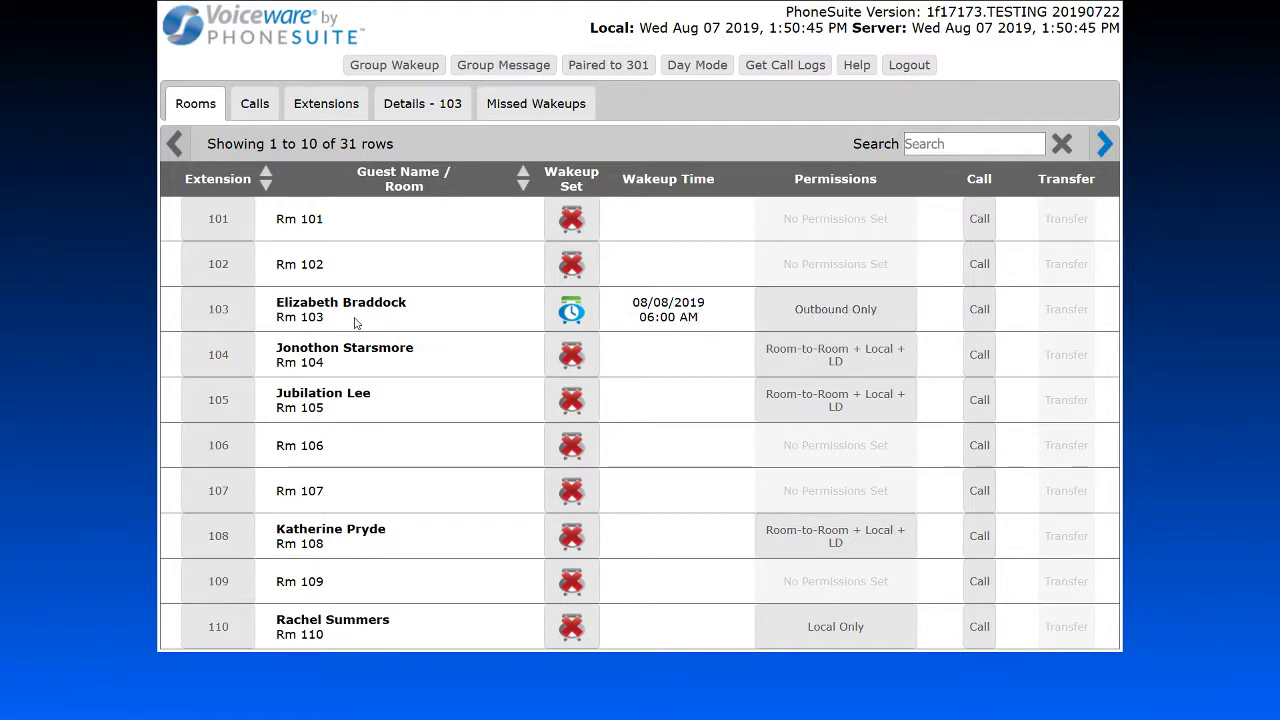
Set room 103's calling permissions to Room-to-Room in the room list.
left_click_drag(292, 303, 741, 318)
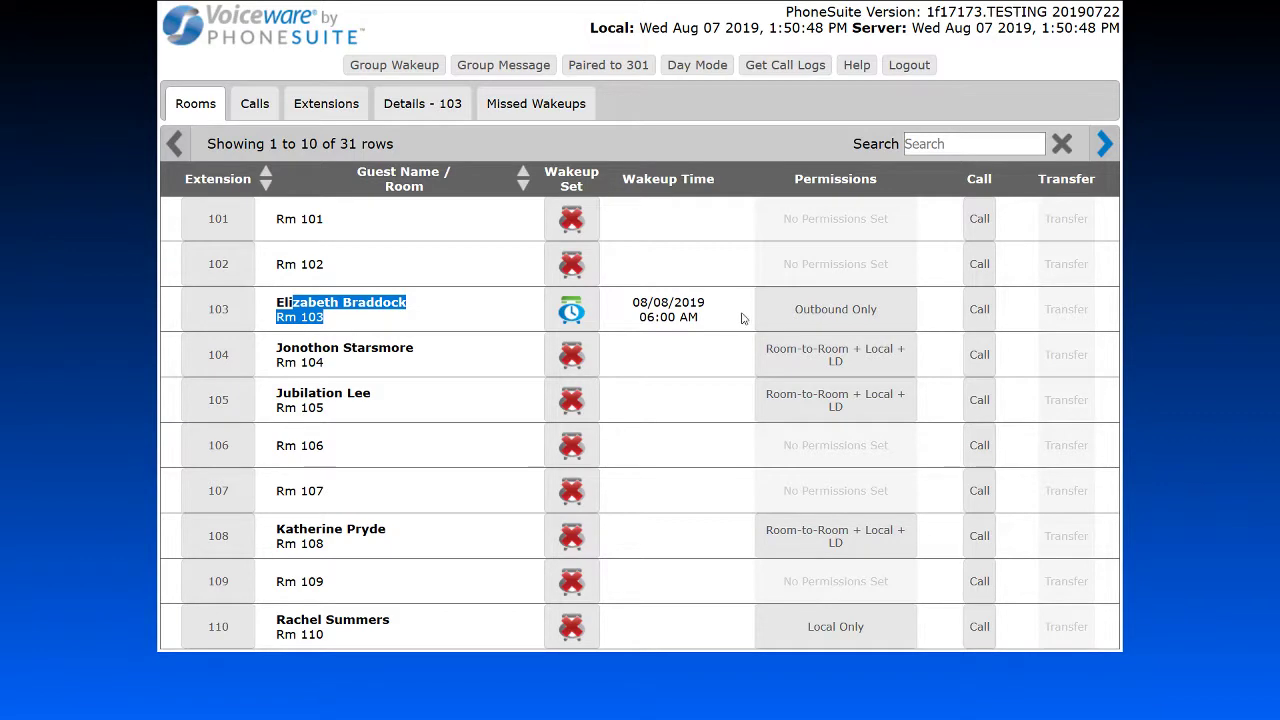
left_click(802, 316)
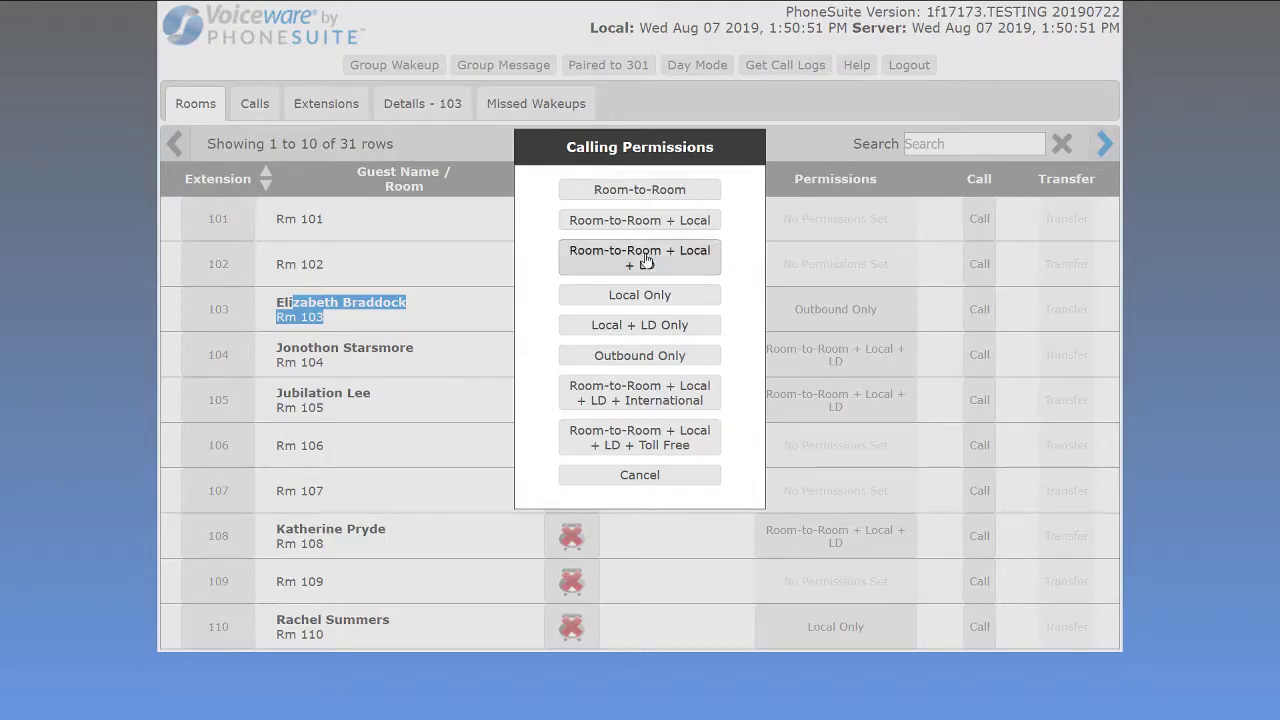
left_click(655, 190)
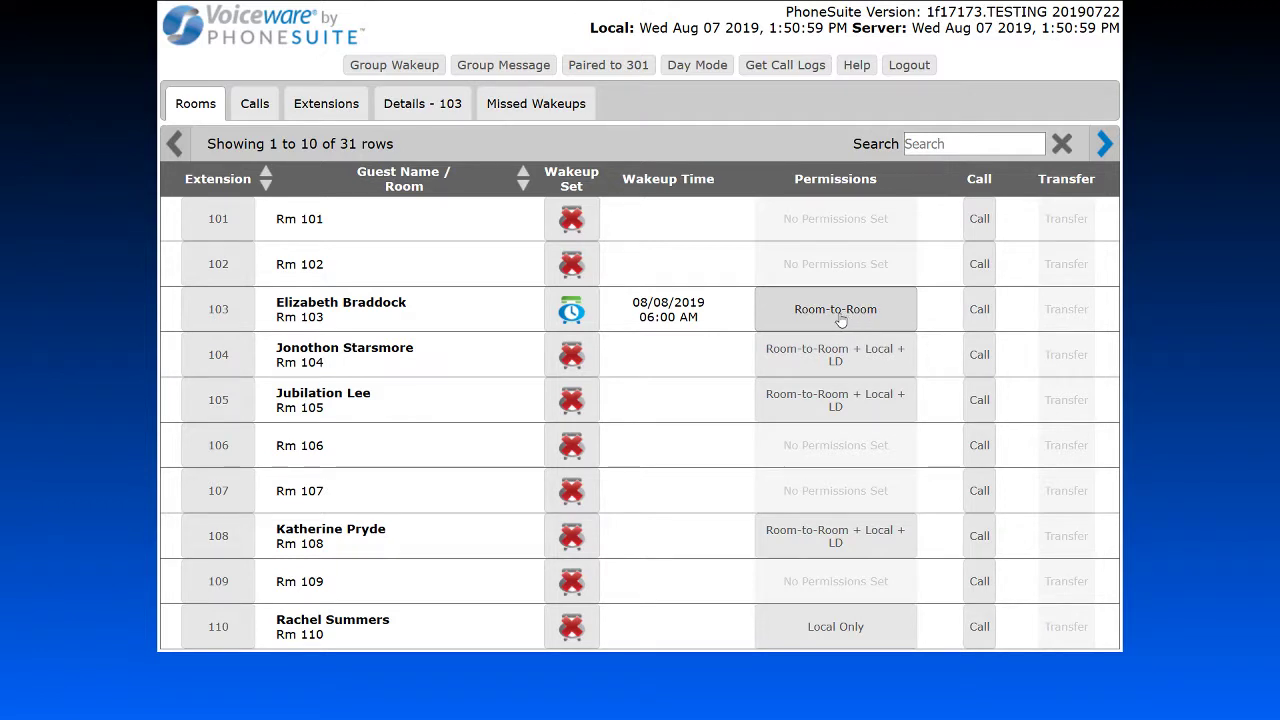
Open room 103's details and set its calling permissions to Room-to-Room + Local + LD.
left_click(226, 316)
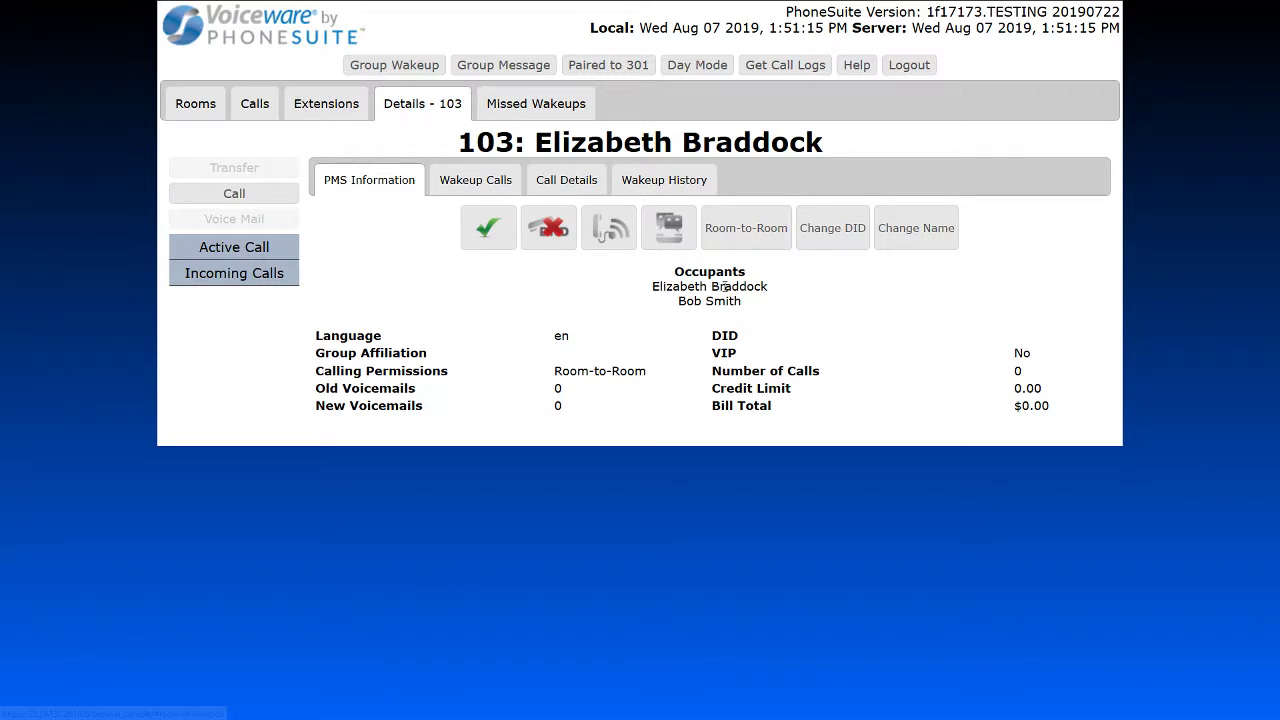
left_click(755, 243)
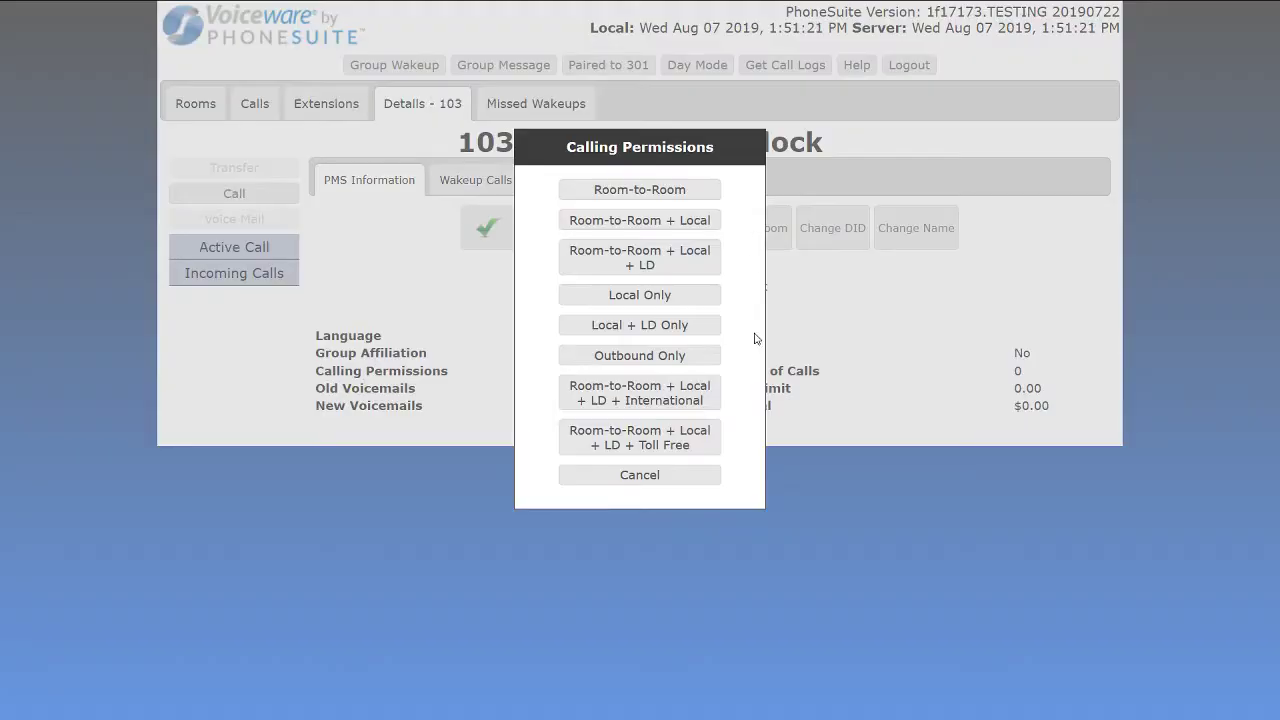
left_click(659, 263)
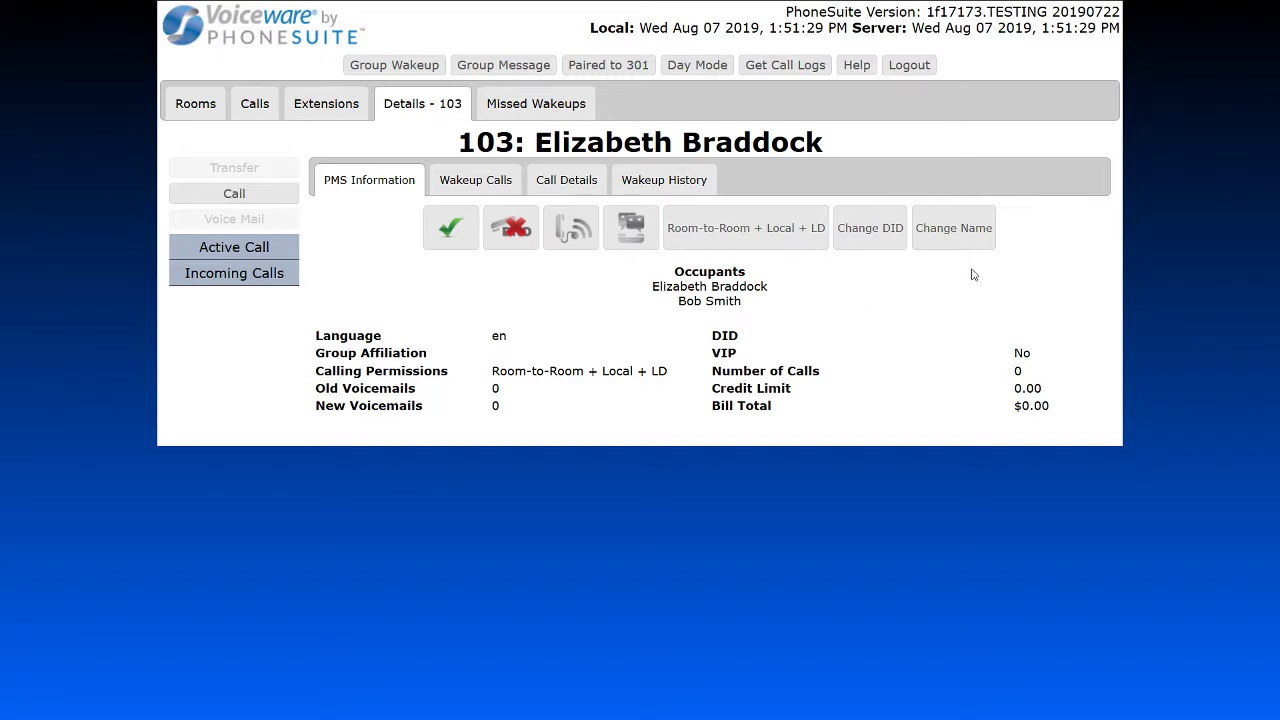
Look at room 103's guest name change form without saving, and drop the Welcome message to the room.
left_click(959, 234)
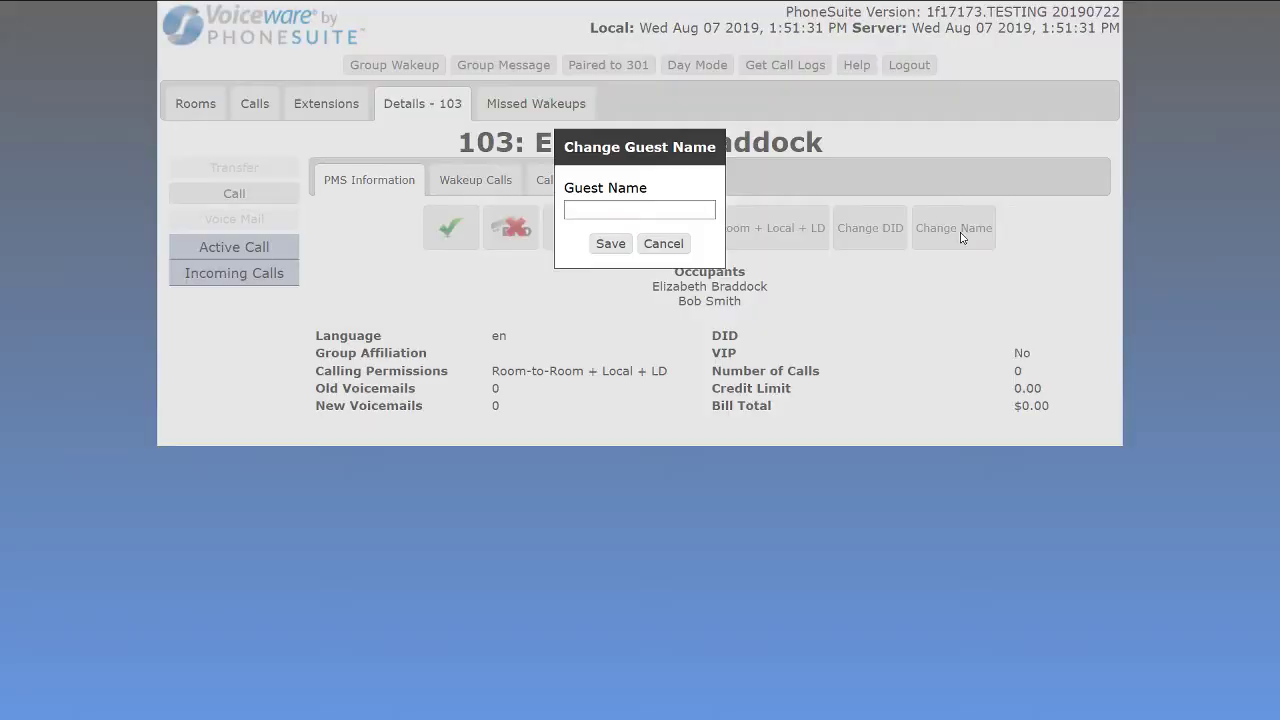
left_click(665, 244)
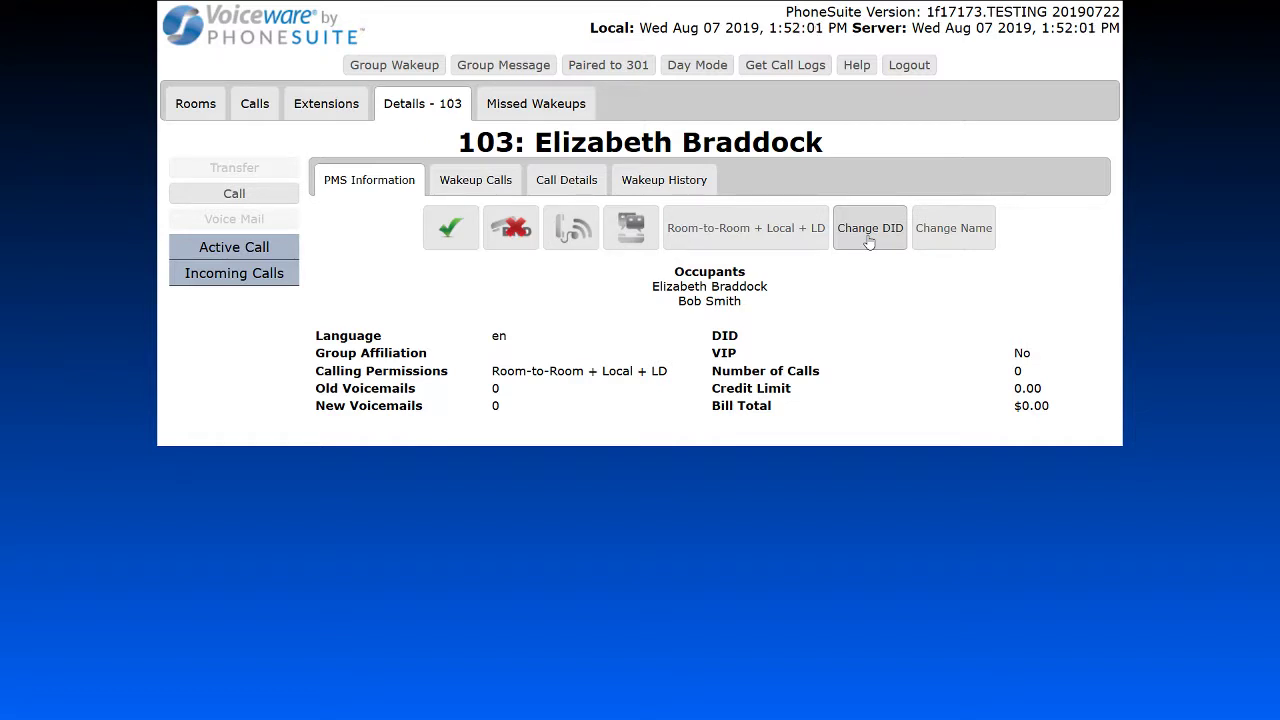
left_click(634, 248)
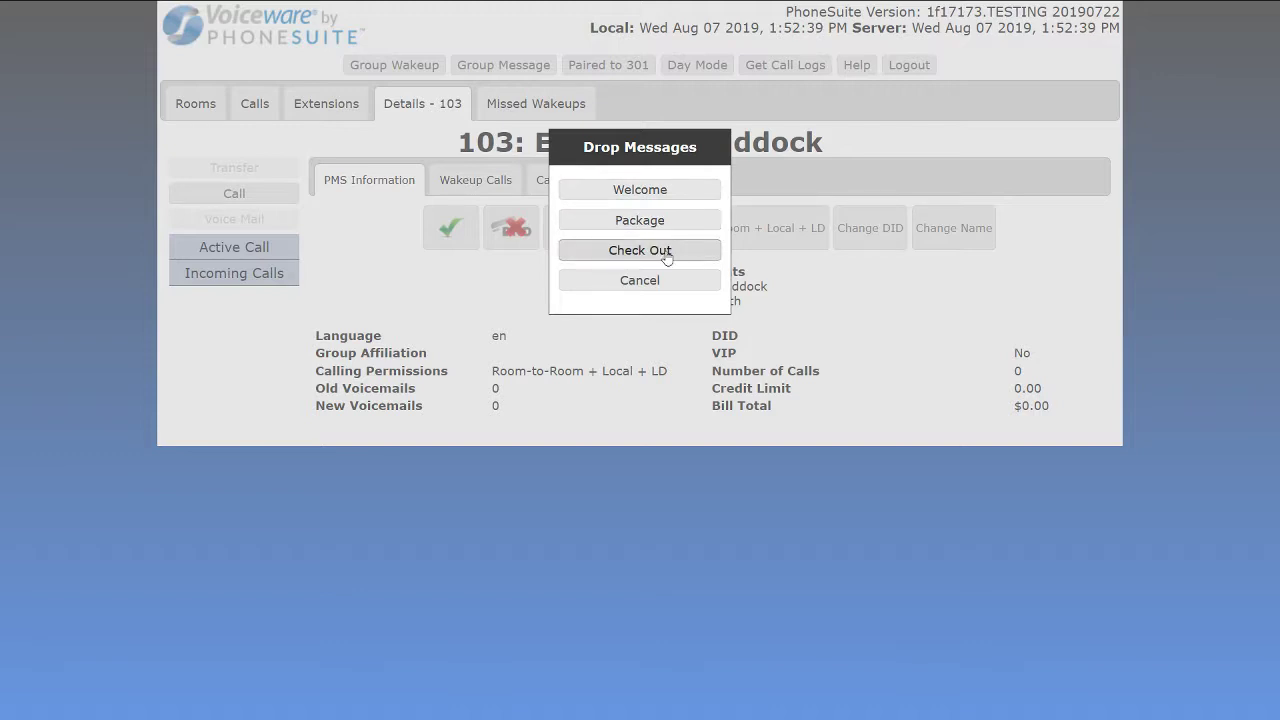
left_click(632, 198)
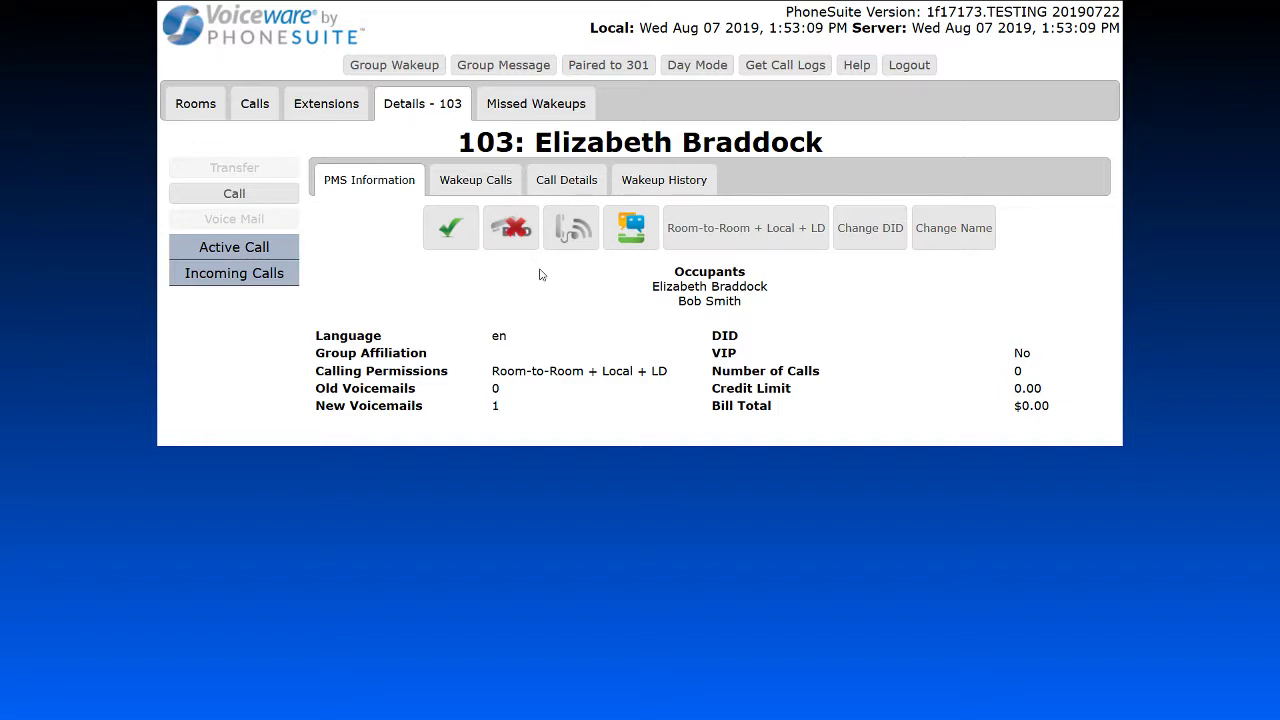
Examine room 103's Do Not Disturb control, language, voicemail counts, number of calls, credit limit and bill total.
left_click(512, 229)
left_click(511, 248)
left_click_drag(489, 340, 545, 345)
left_click_drag(322, 388, 520, 414)
left_click(665, 408)
left_click_drag(713, 371, 890, 417)
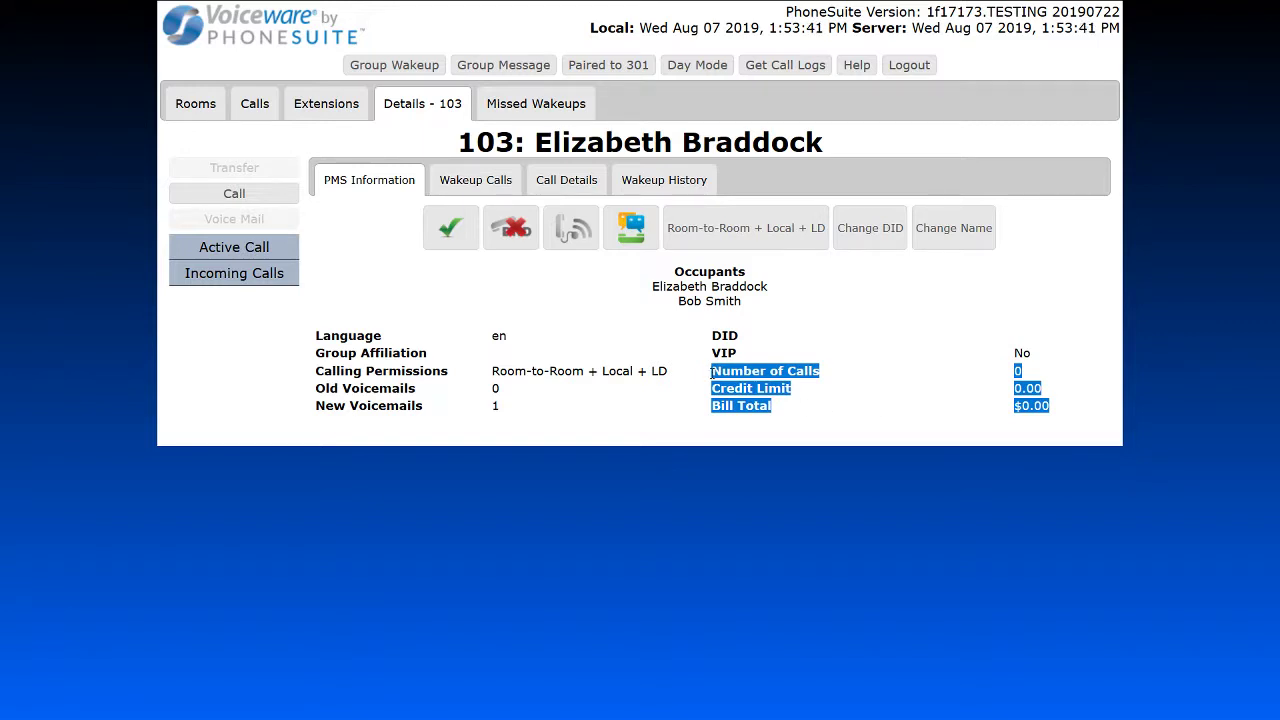
left_click(692, 345)
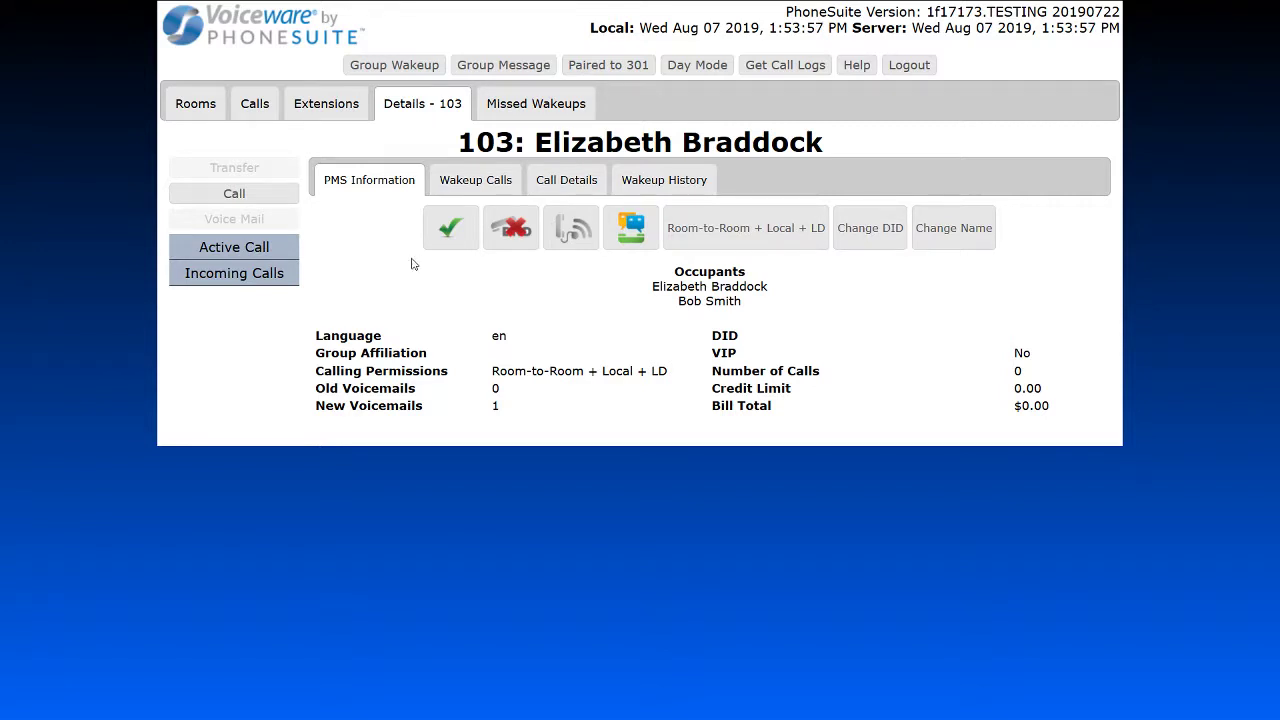
View room 103's wakeup calls, call details and wakeup history in turn.
left_click(468, 188)
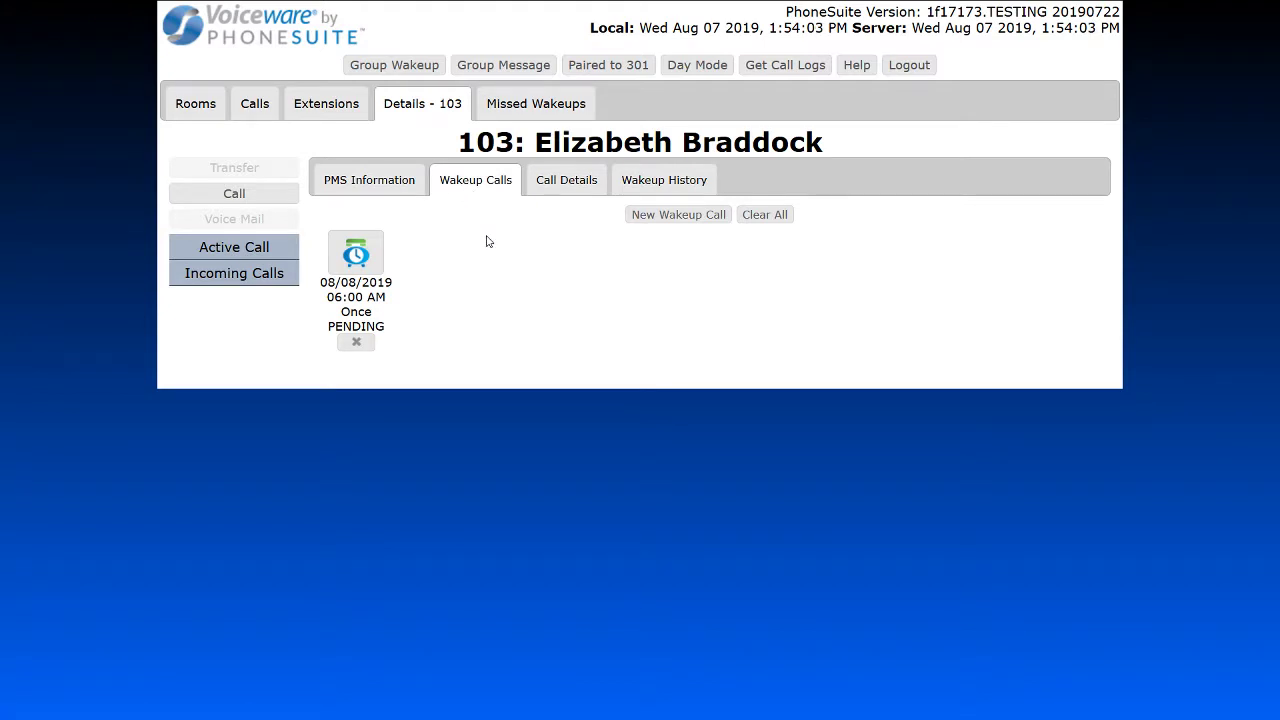
left_click(552, 190)
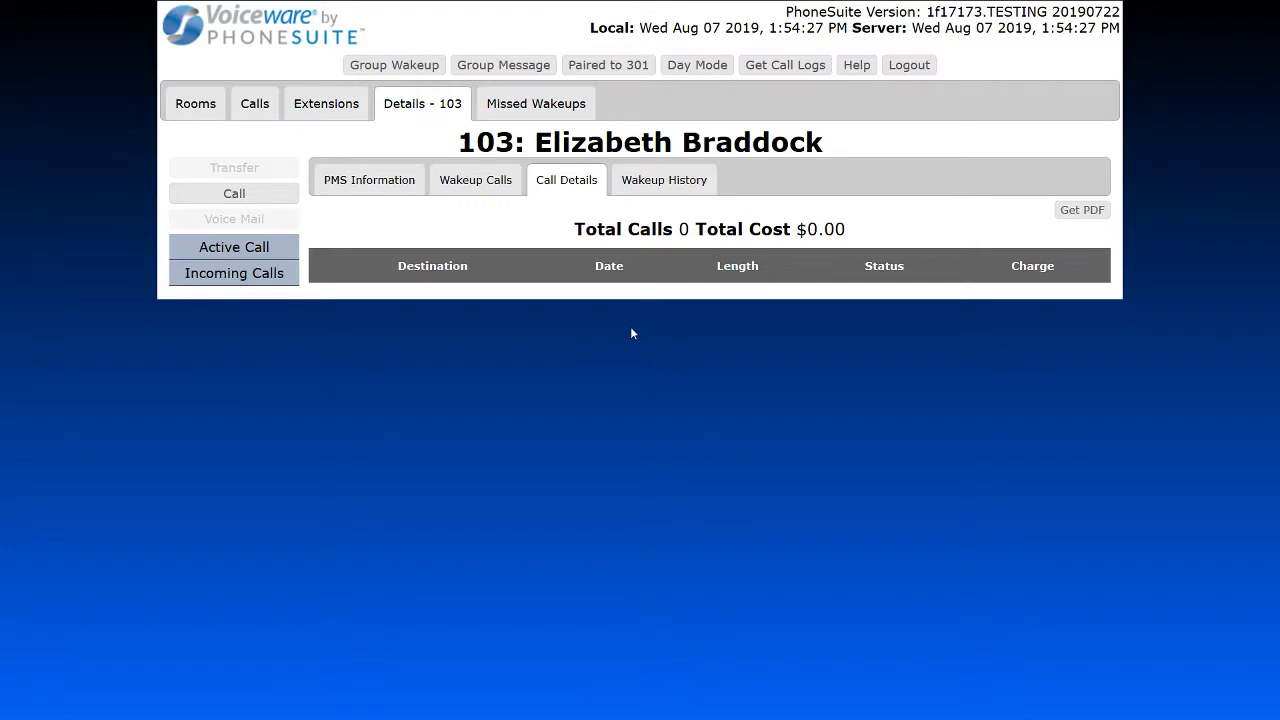
left_click(653, 191)
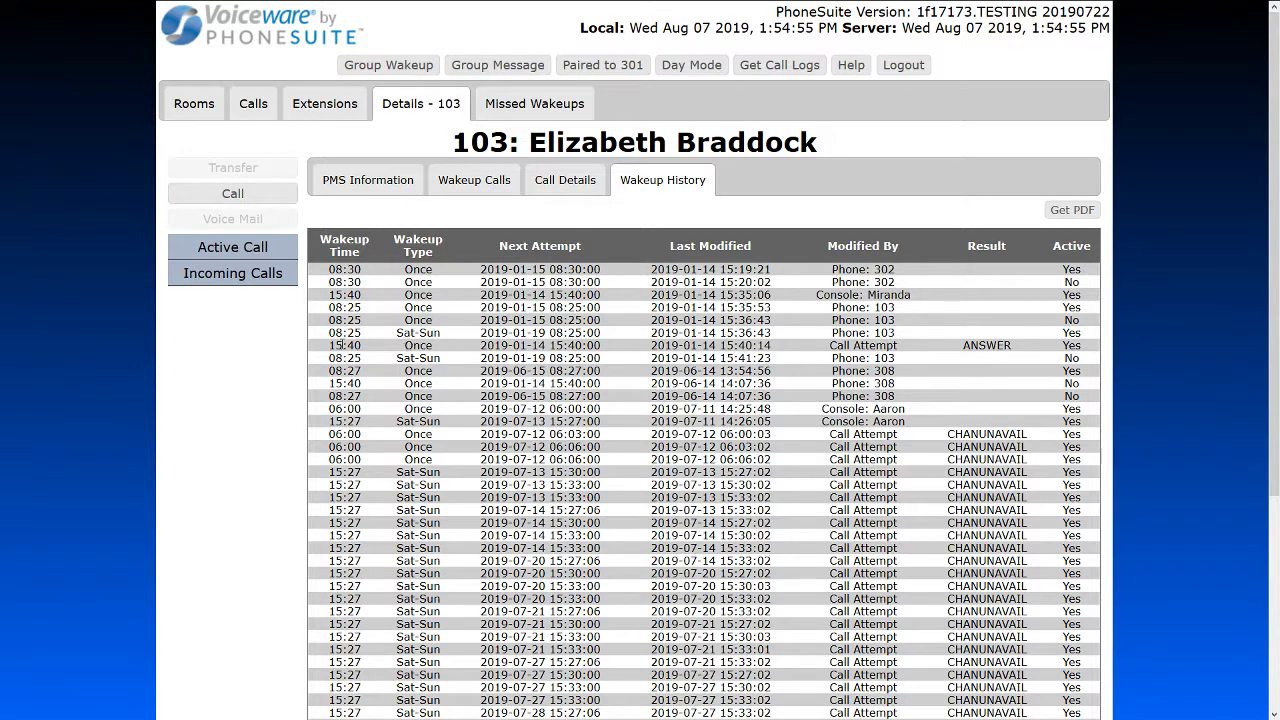
Examine room 103's wakeup history entries: the answered call attempt, who modified each wakeup, and the active status of the 08:30 wakeups.
left_click_drag(326, 350, 1087, 347)
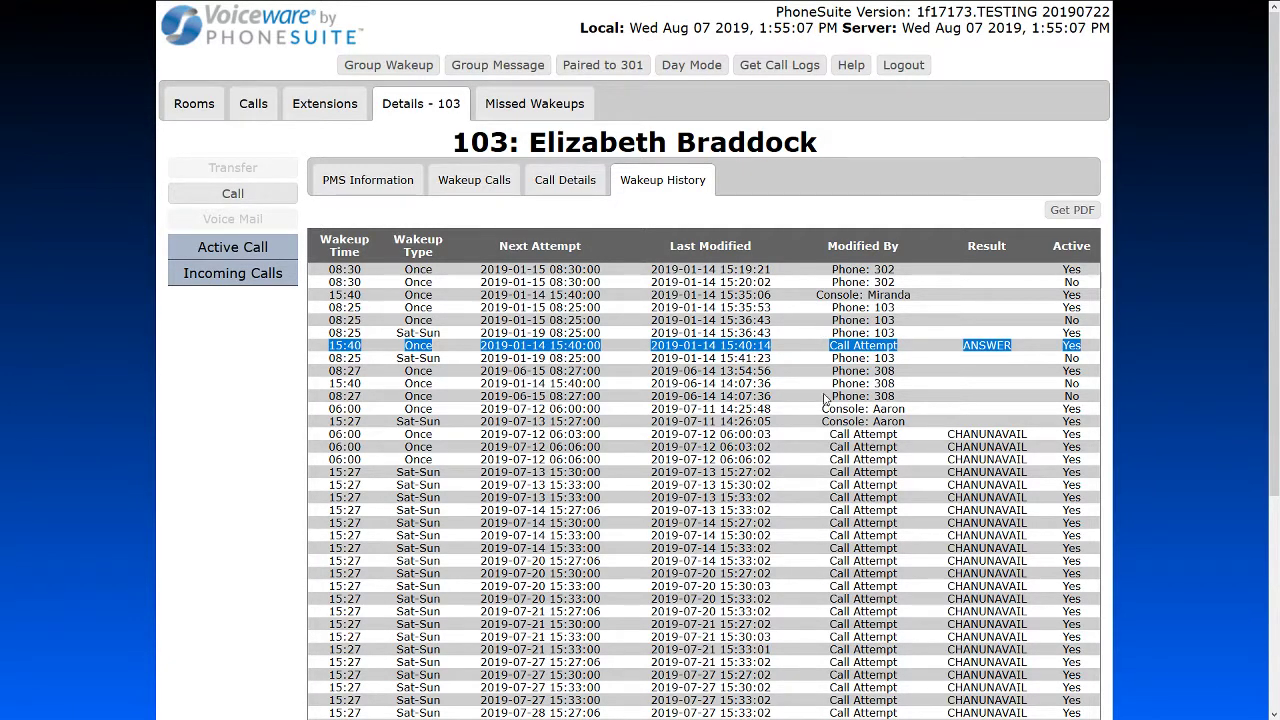
left_click_drag(821, 408, 907, 416)
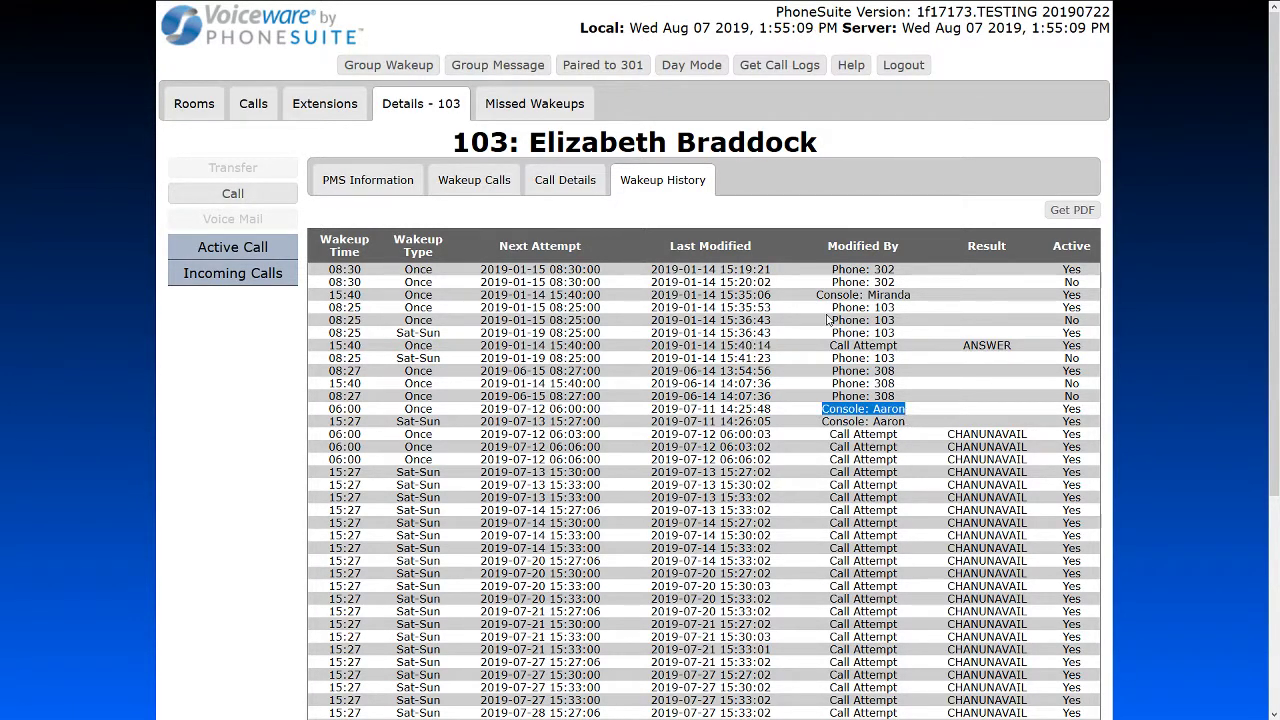
left_click_drag(816, 295, 920, 302)
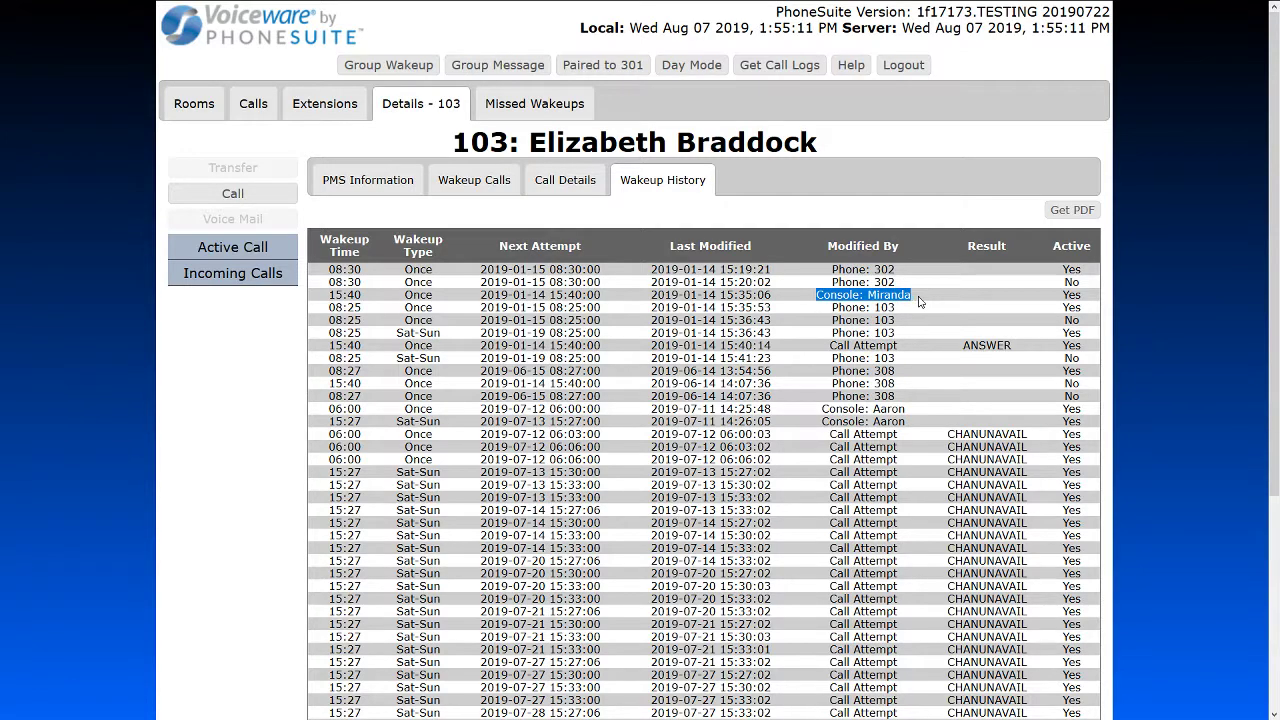
left_click_drag(830, 313, 935, 334)
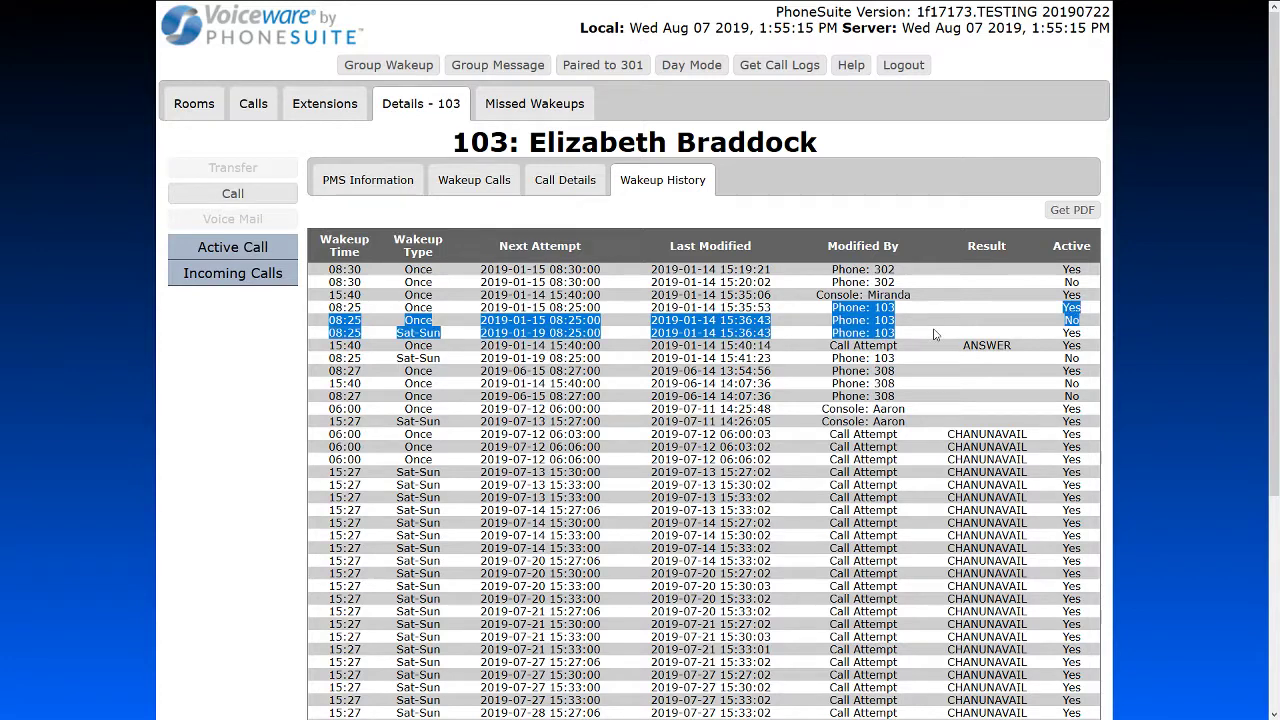
left_click_drag(831, 270, 908, 290)
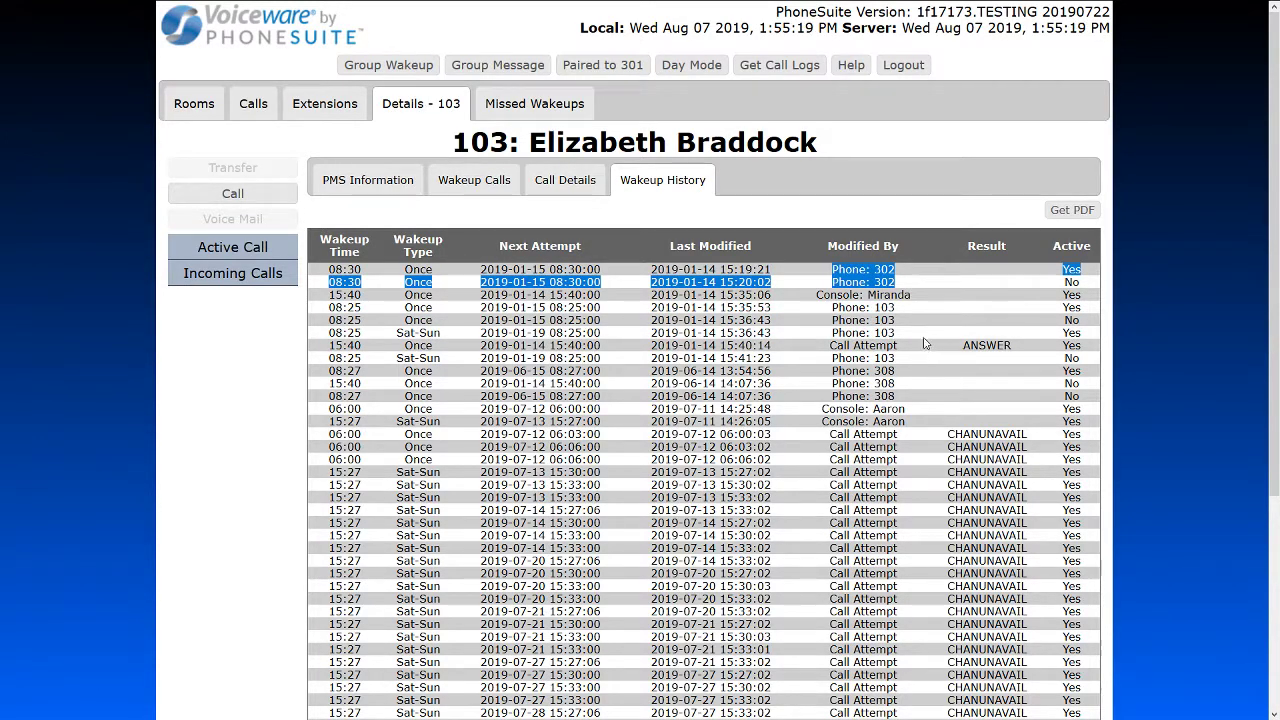
left_click(1068, 290)
double_click(1066, 284)
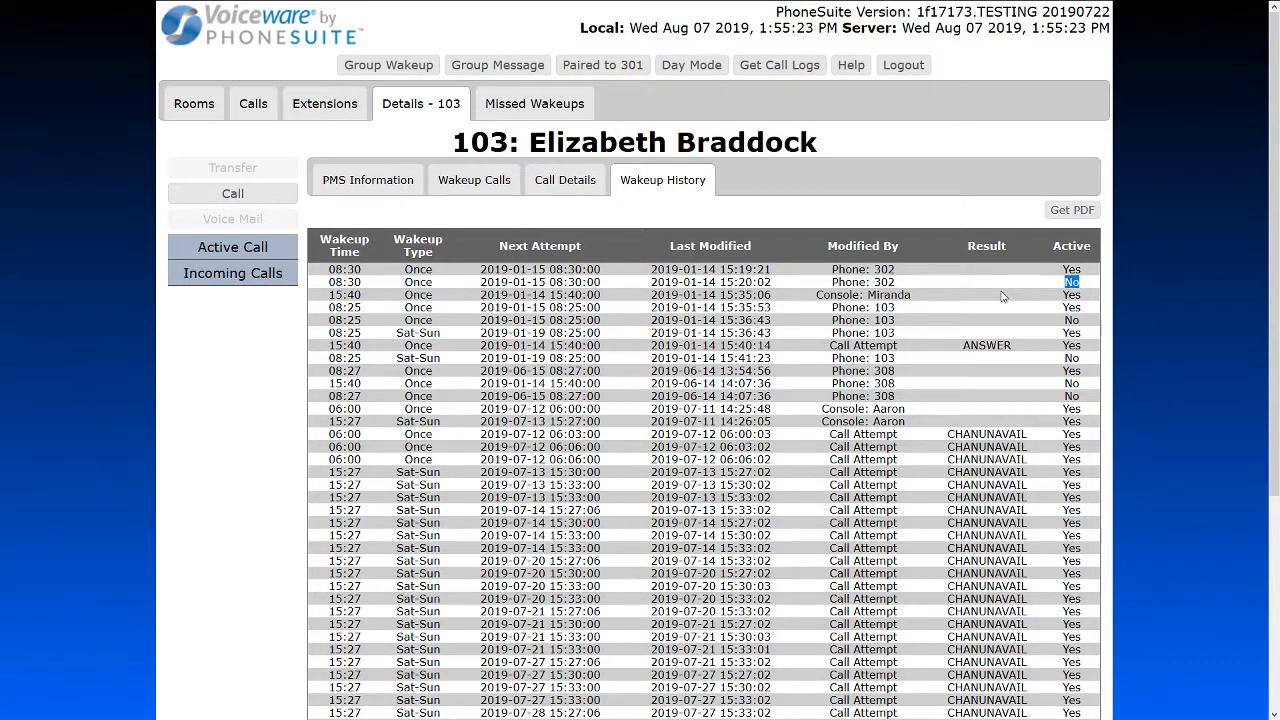
double_click(1071, 270)
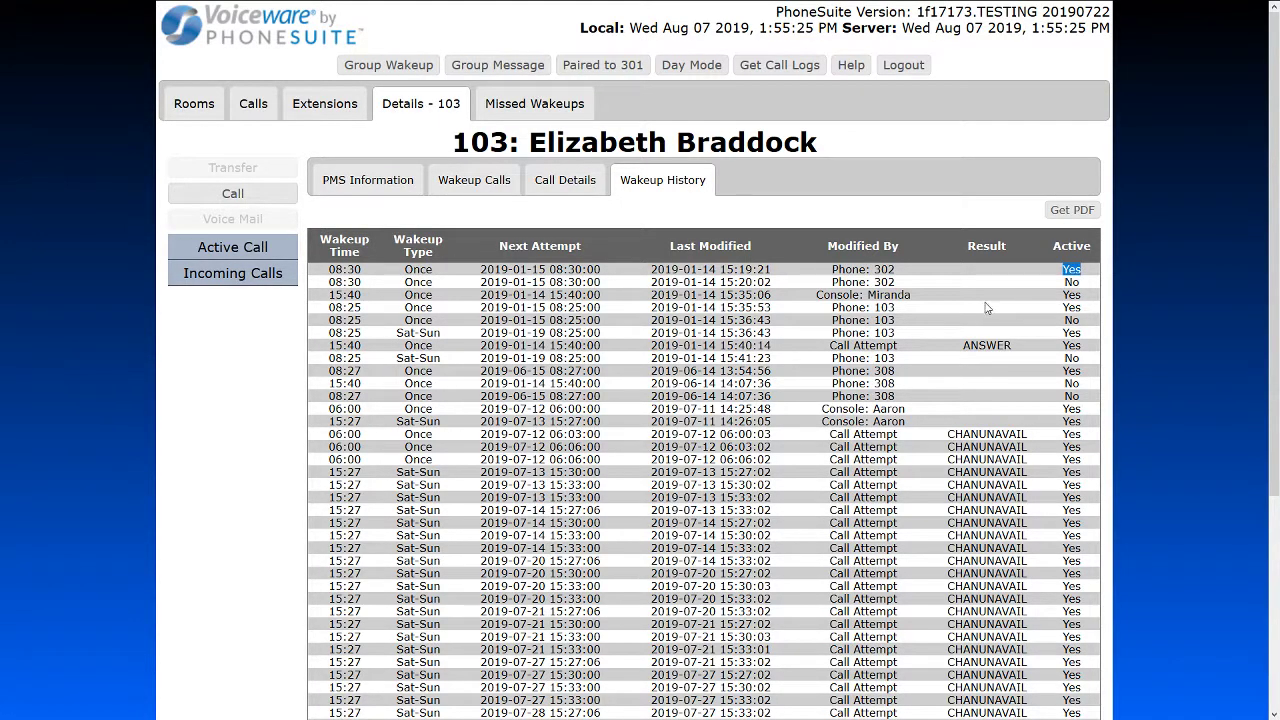
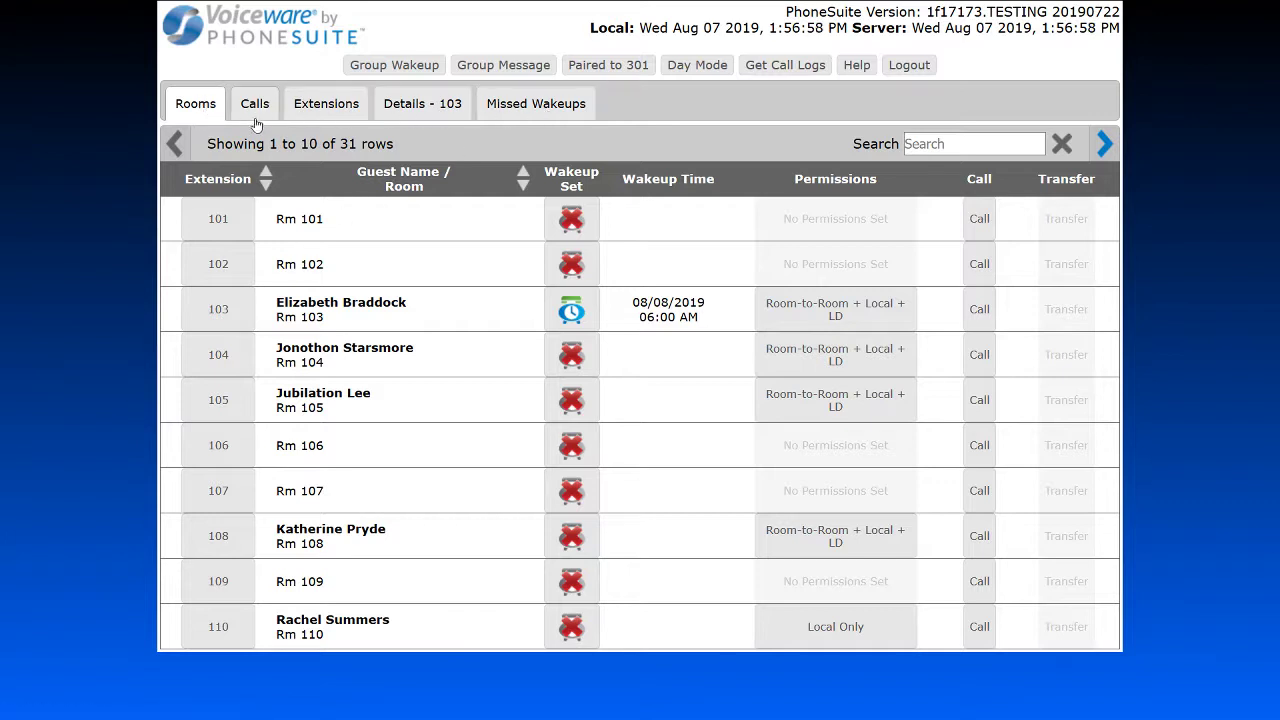
View the current calls, and examine the usernames and full names in the extensions list, including Lobby2, Kitchen and Lobby.
left_click(258, 112)
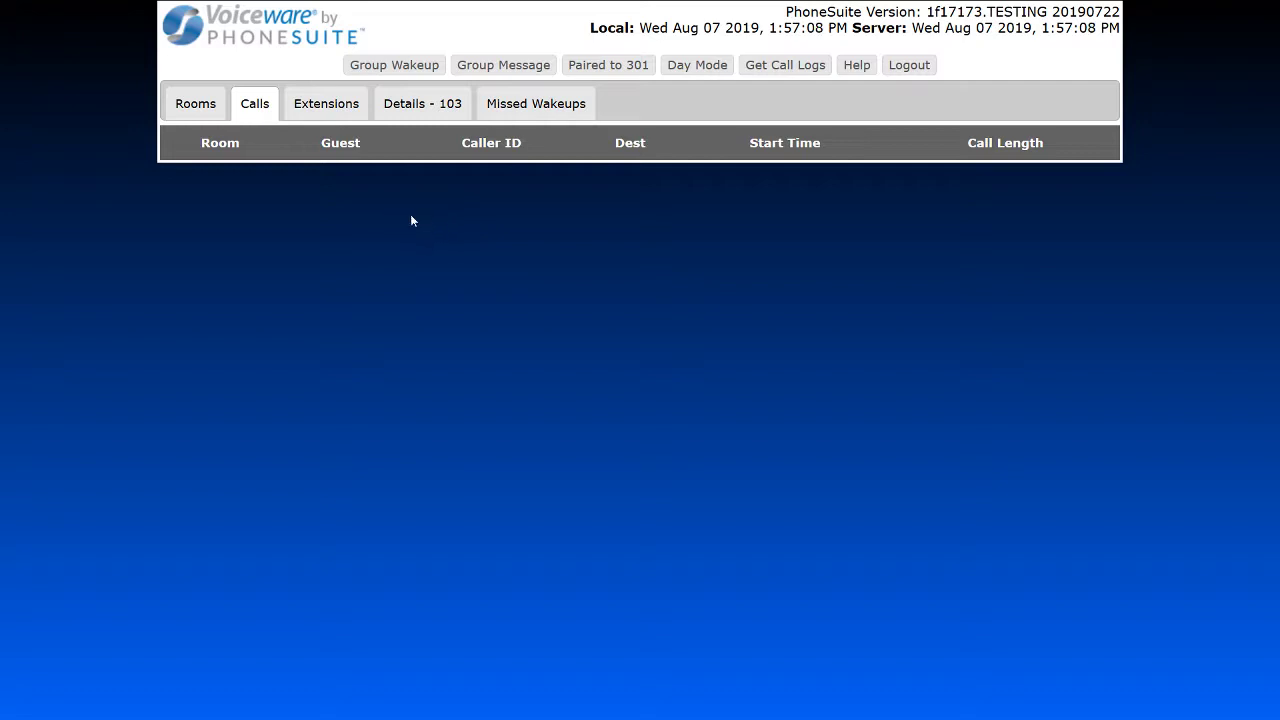
left_click(326, 108)
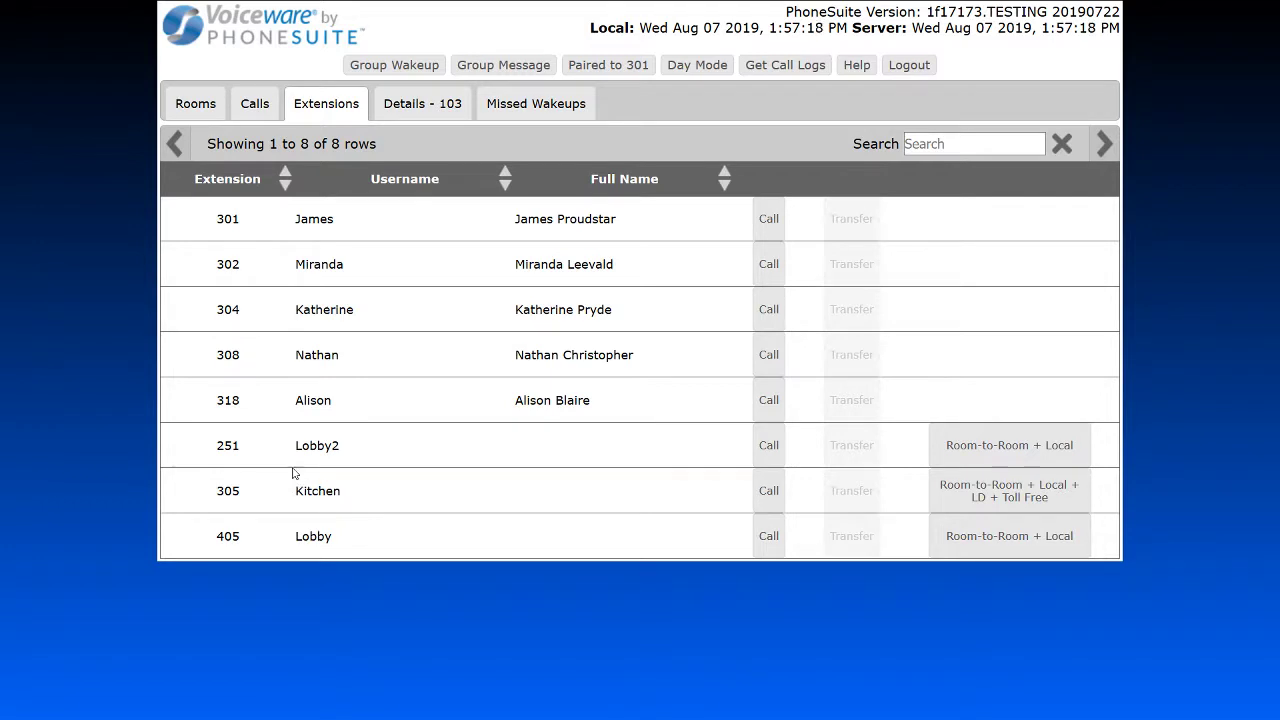
left_click_drag(290, 450, 352, 452)
left_click_drag(287, 500, 348, 500)
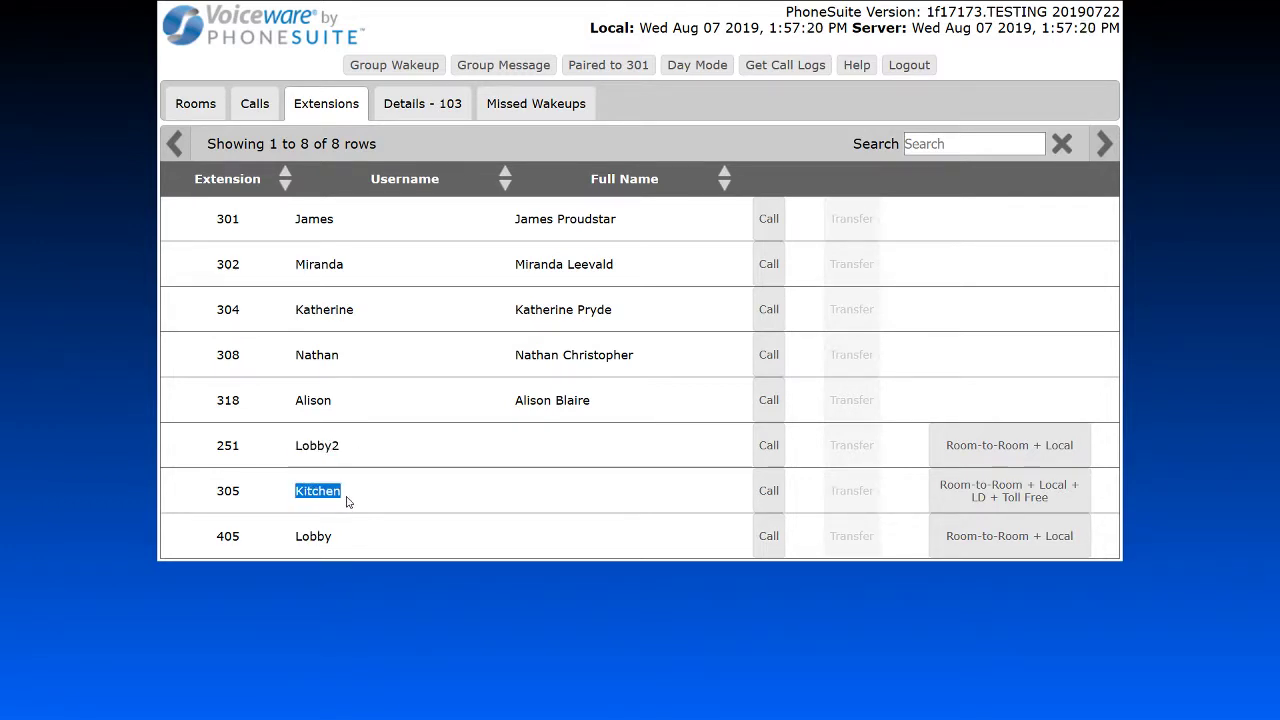
left_click(298, 453)
left_click_drag(298, 453, 357, 455)
left_click_drag(297, 536, 344, 541)
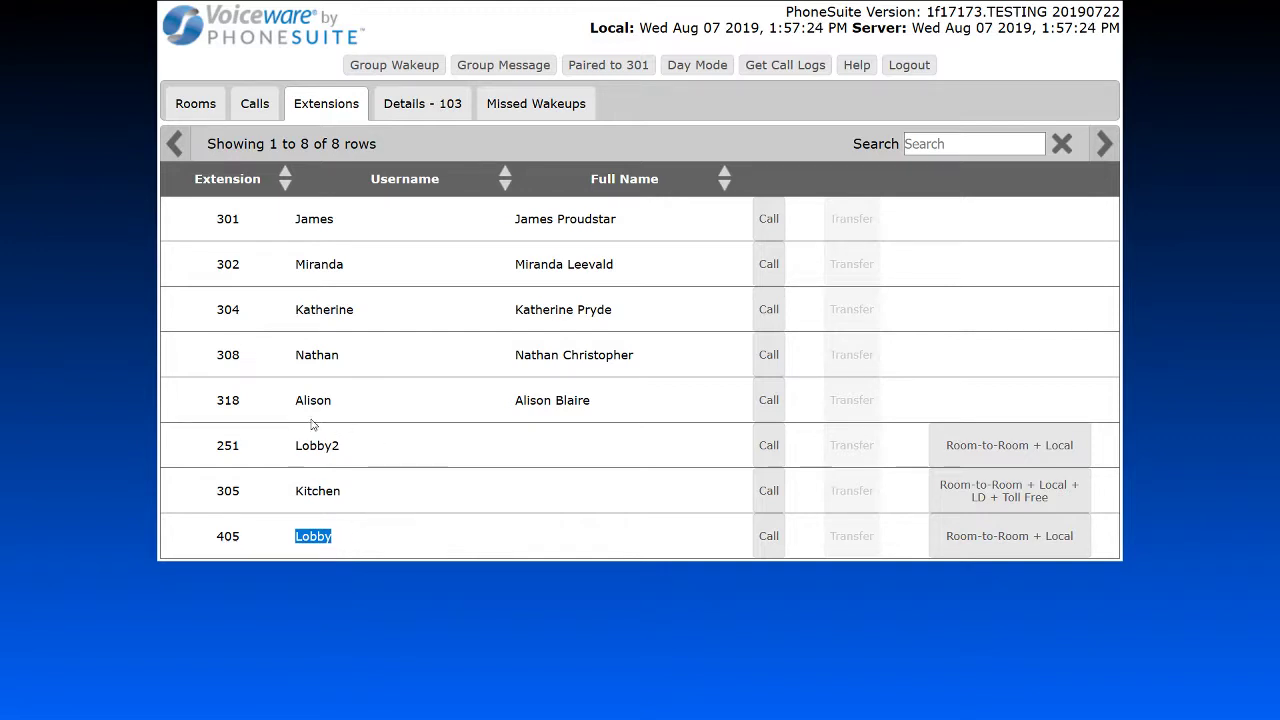
left_click_drag(292, 405, 351, 408)
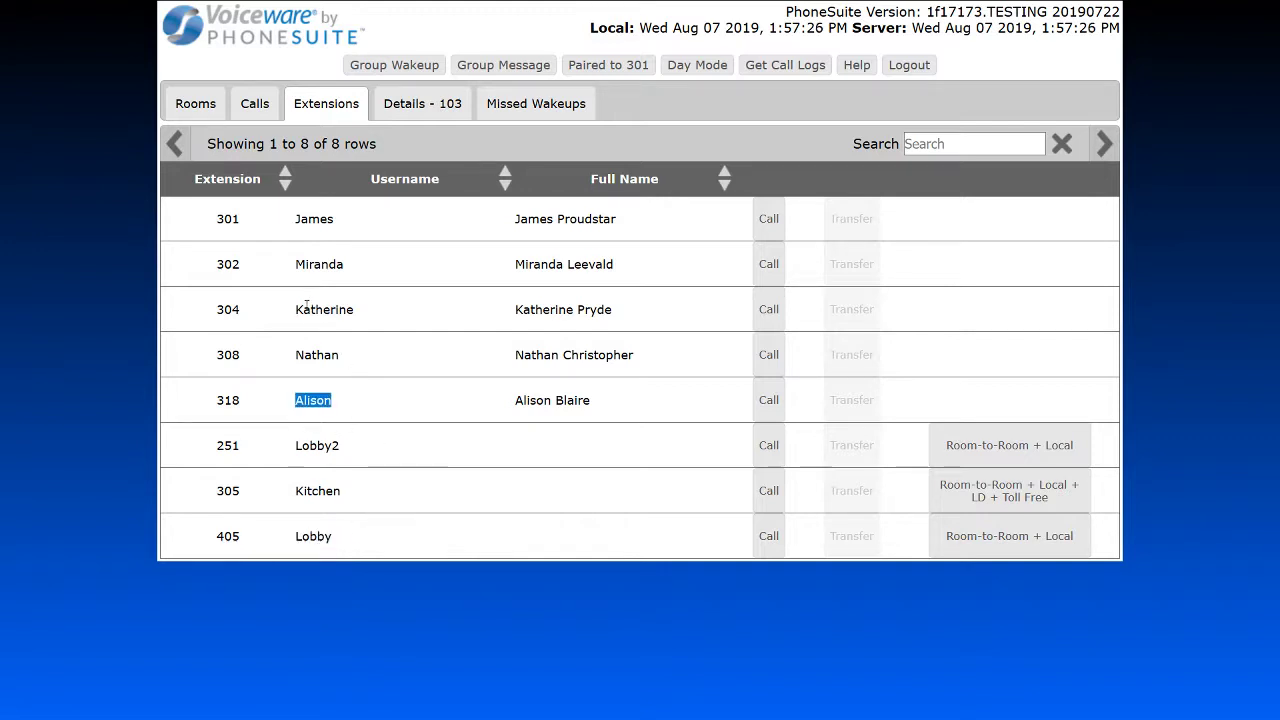
left_click_drag(293, 310, 381, 320)
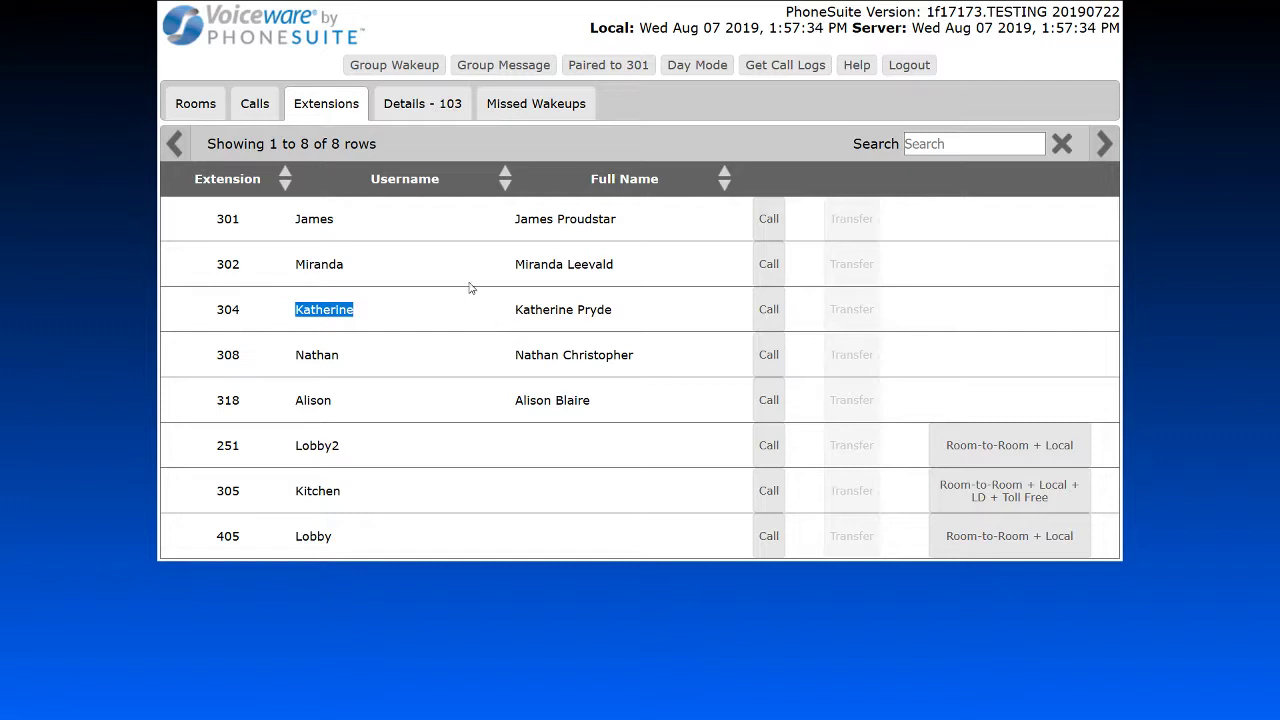
left_click_drag(508, 226, 638, 228)
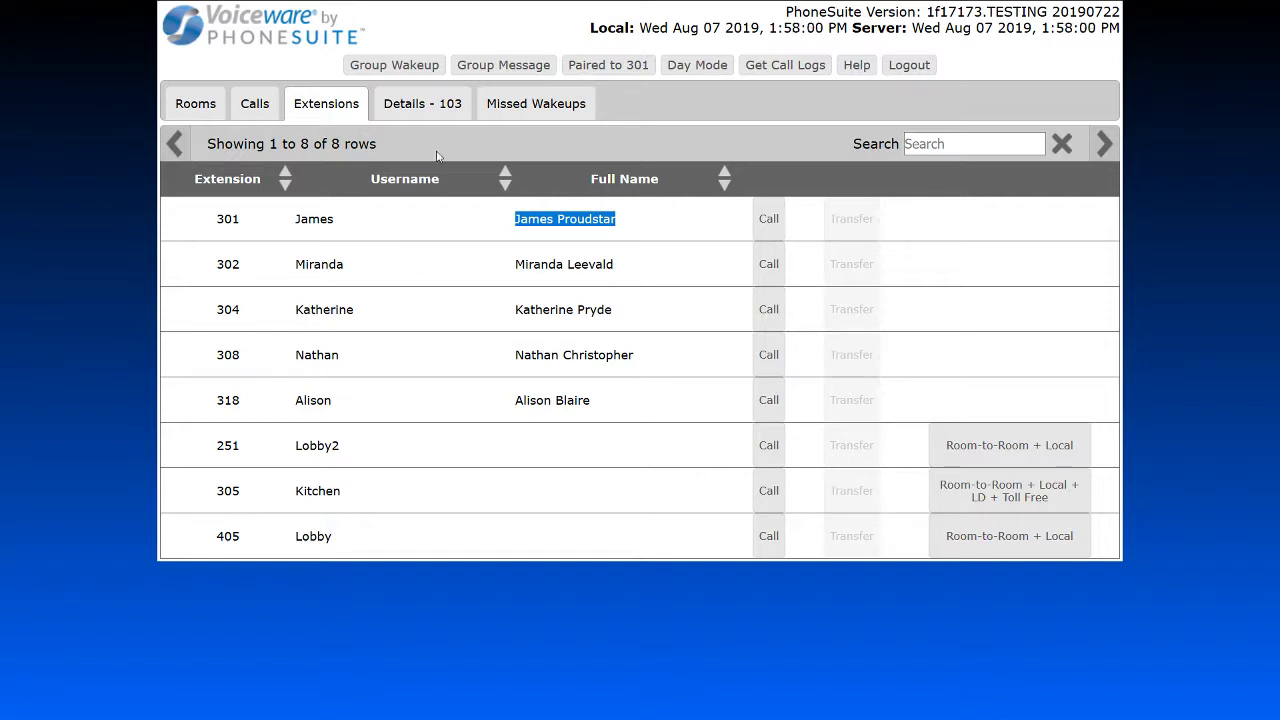
View room 103's PMS information and the list of missed wakeups.
left_click(414, 107)
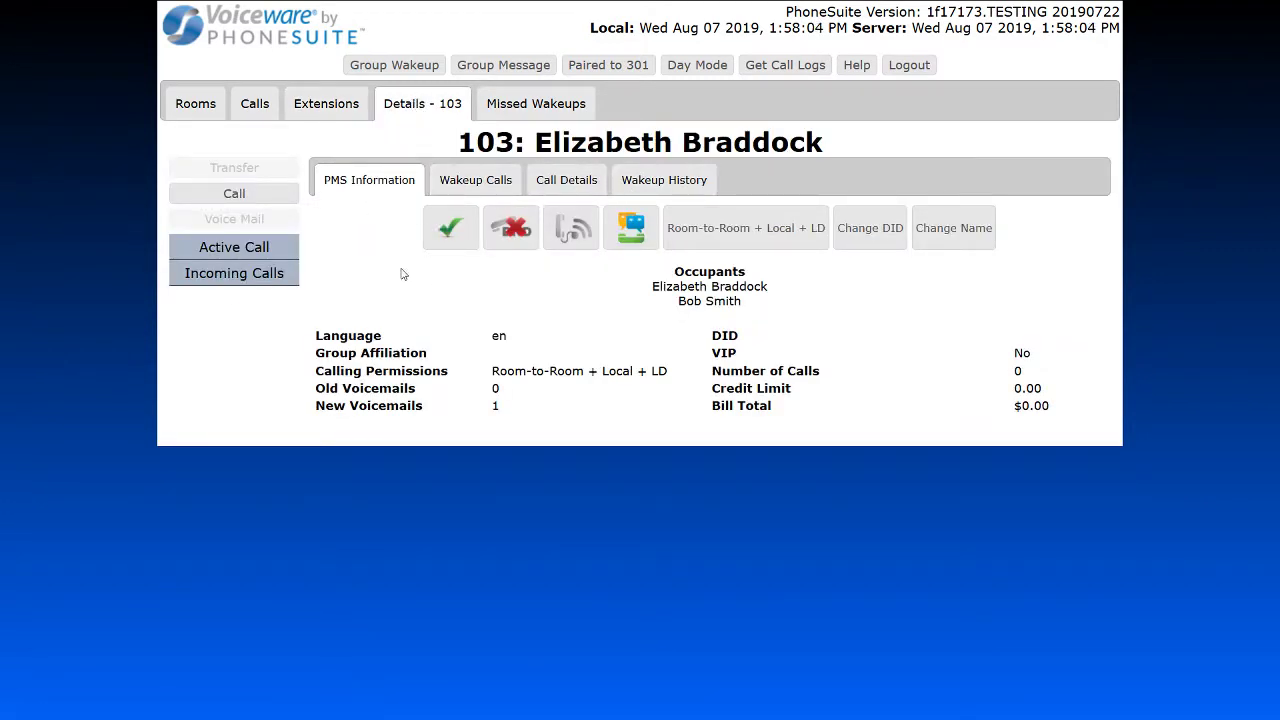
left_click(540, 108)
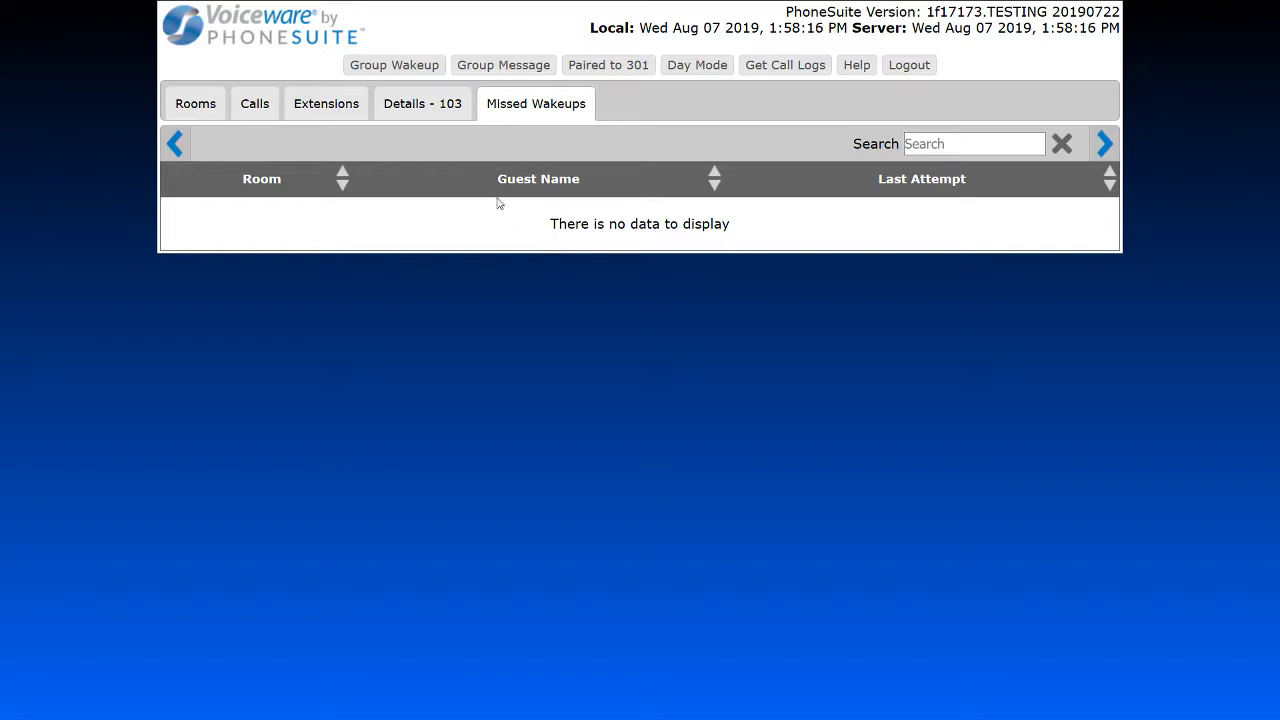
Return to the room list and look over the group wakeup form for the Wedding affiliation without saving.
left_click(201, 106)
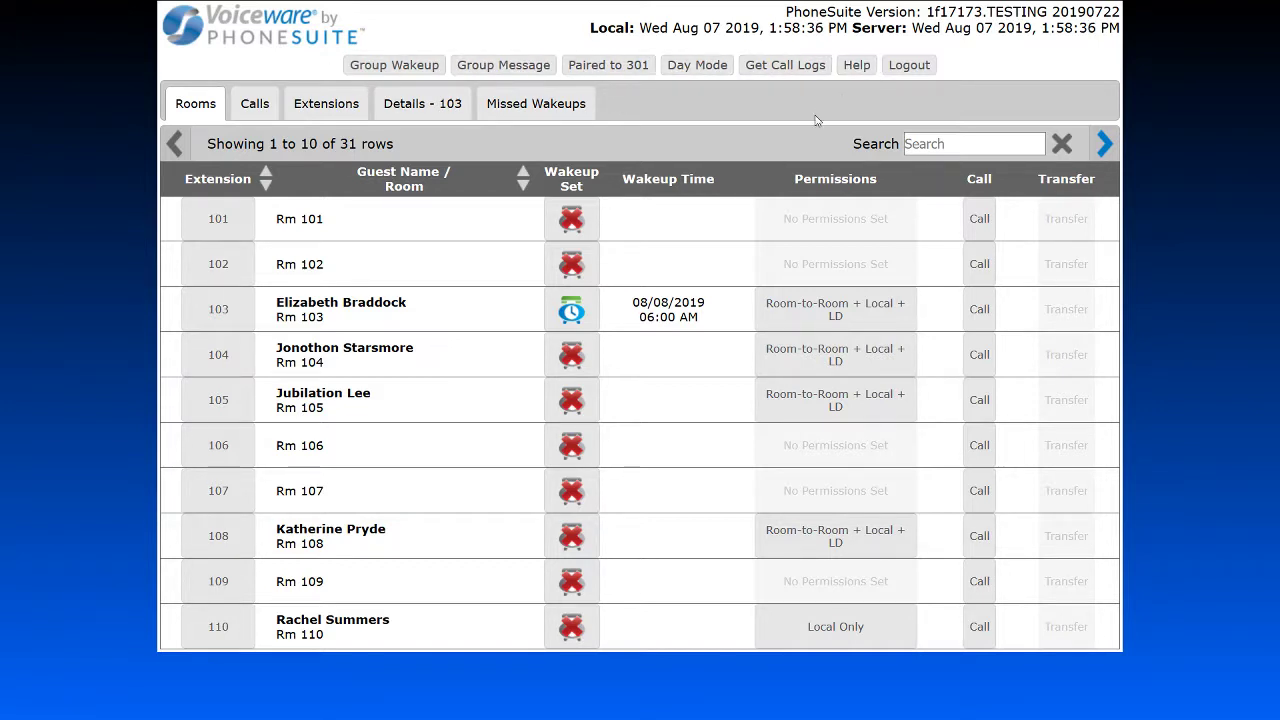
left_click(397, 70)
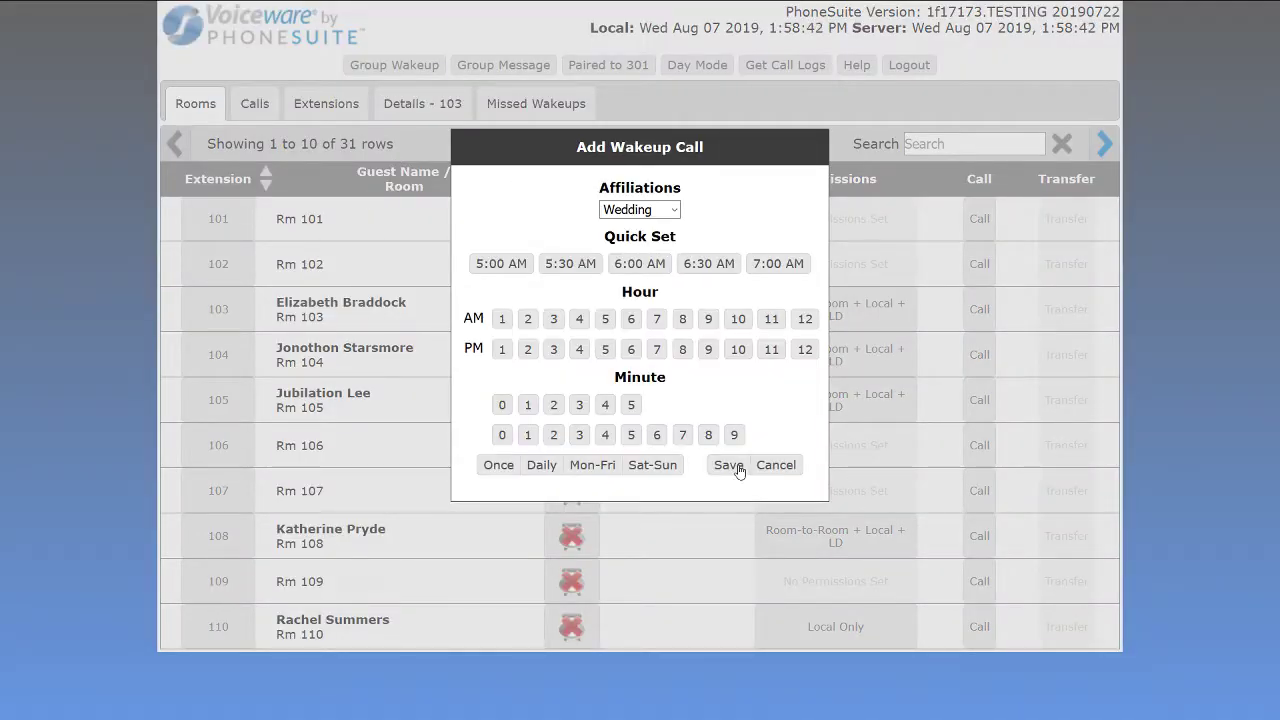
left_click(769, 476)
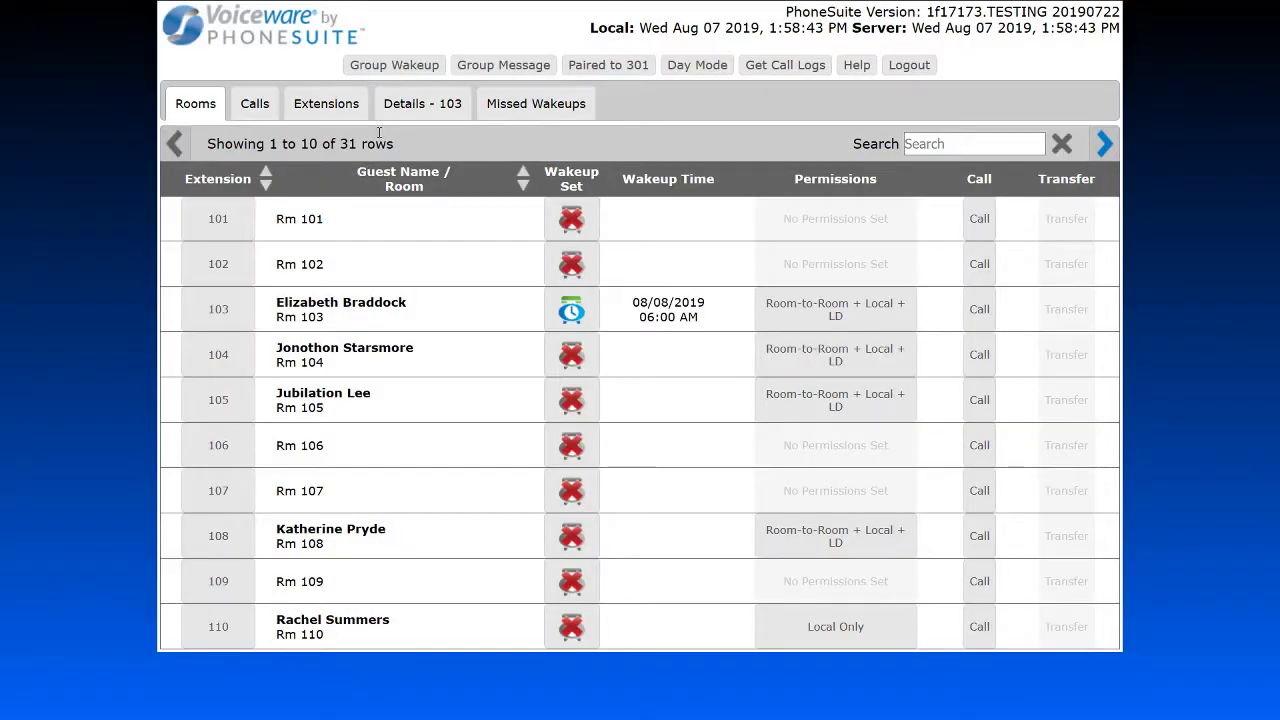
Choose the Wedding affiliation in the group wakeup form, review its time and repeat options, and cancel without saving.
left_click(409, 70)
left_click(675, 211)
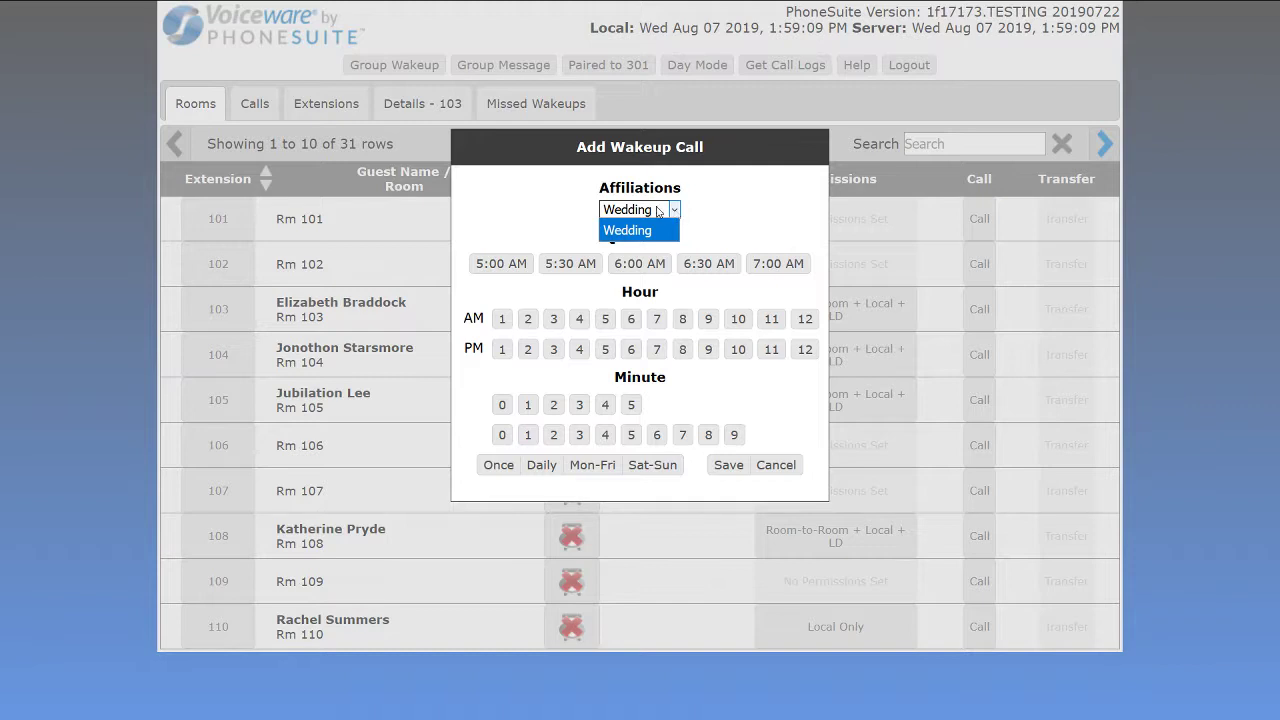
left_click(652, 231)
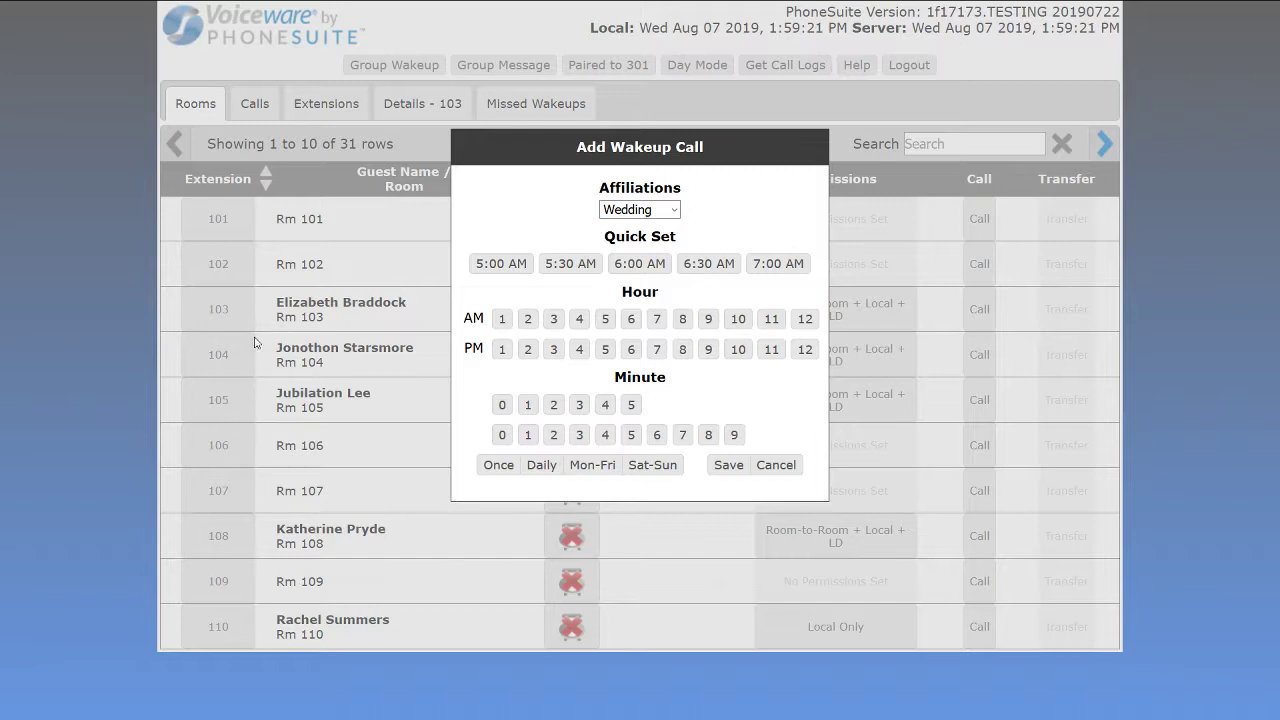
left_click(777, 467)
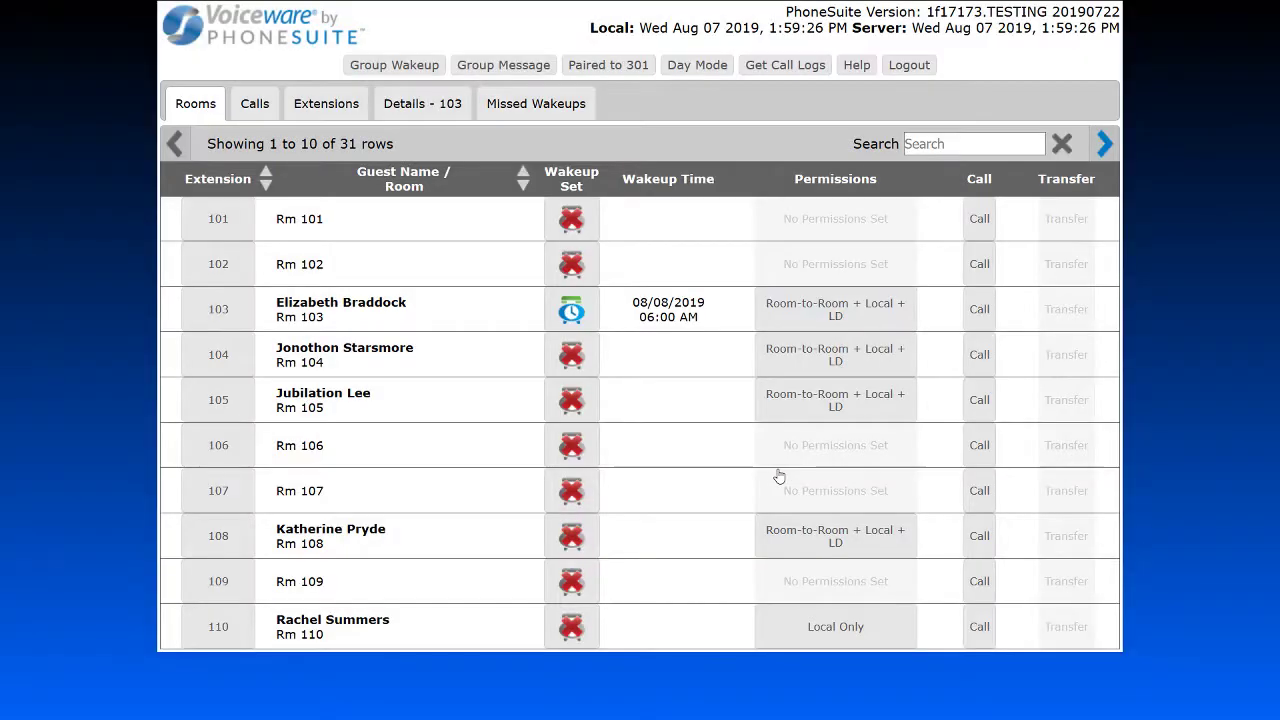
Look over the group message form with the All affiliation and the Package message chosen, and cancel without sending.
left_click(507, 70)
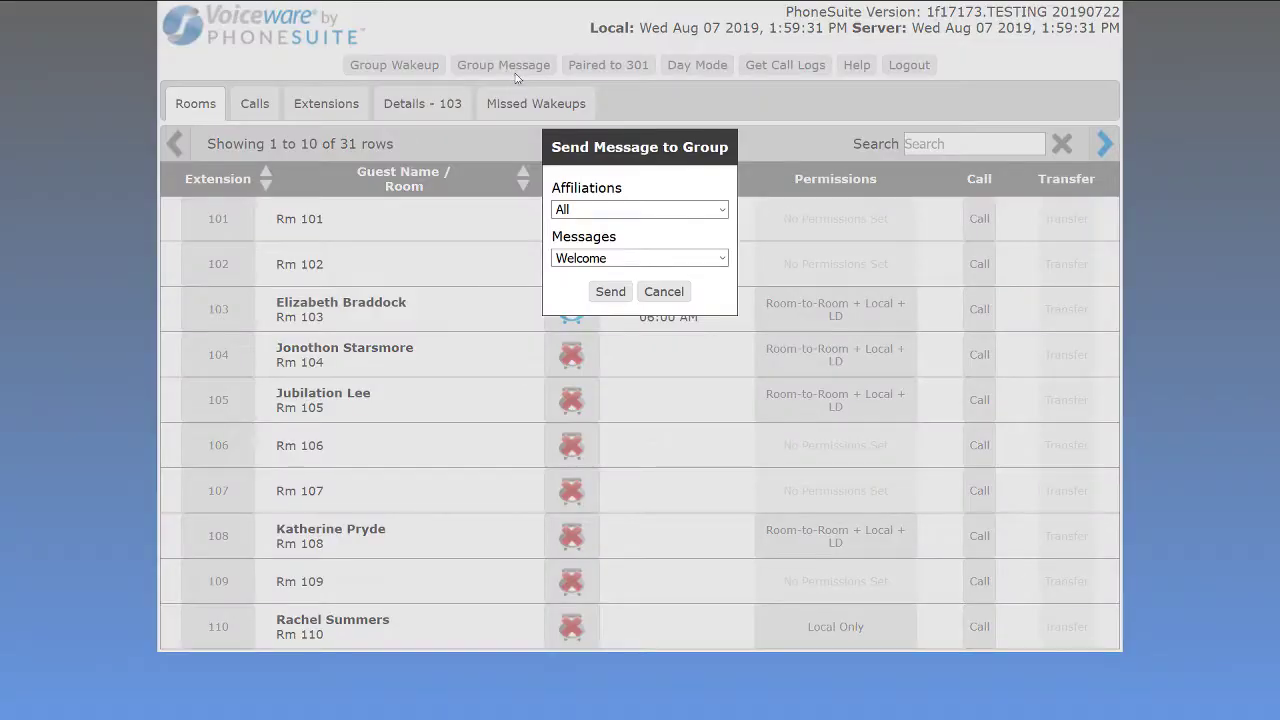
left_click(646, 218)
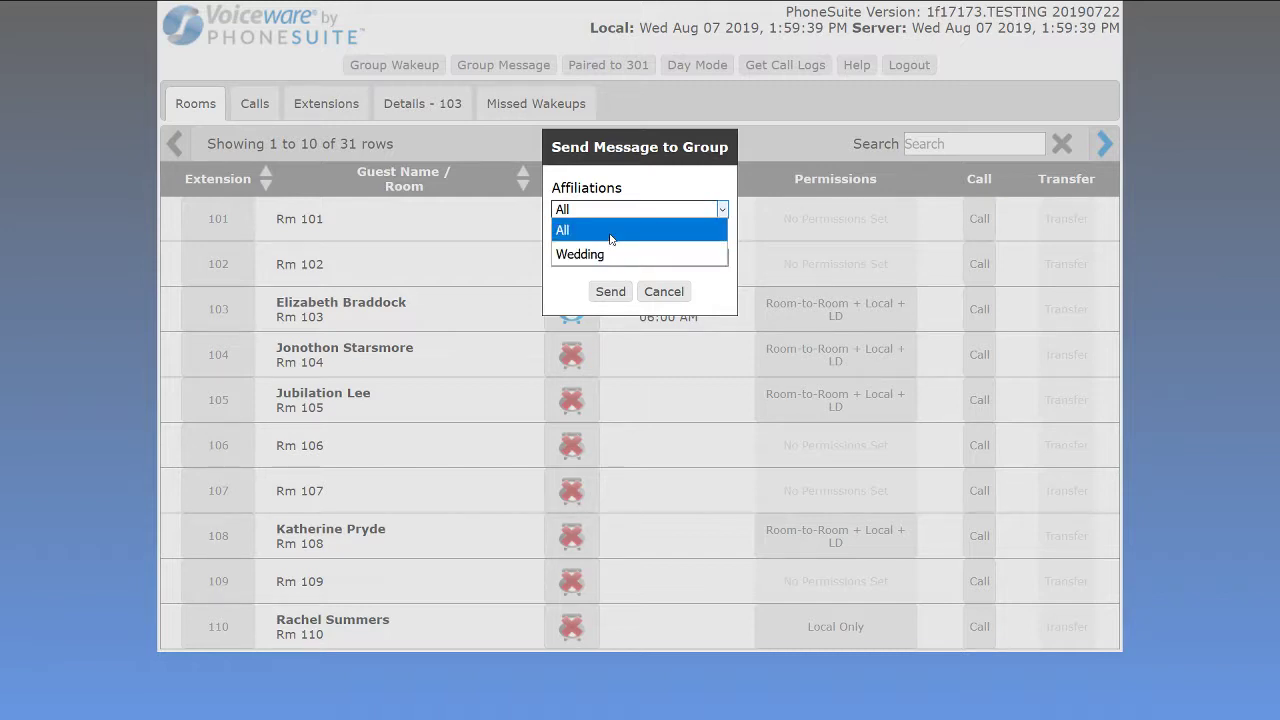
left_click(611, 232)
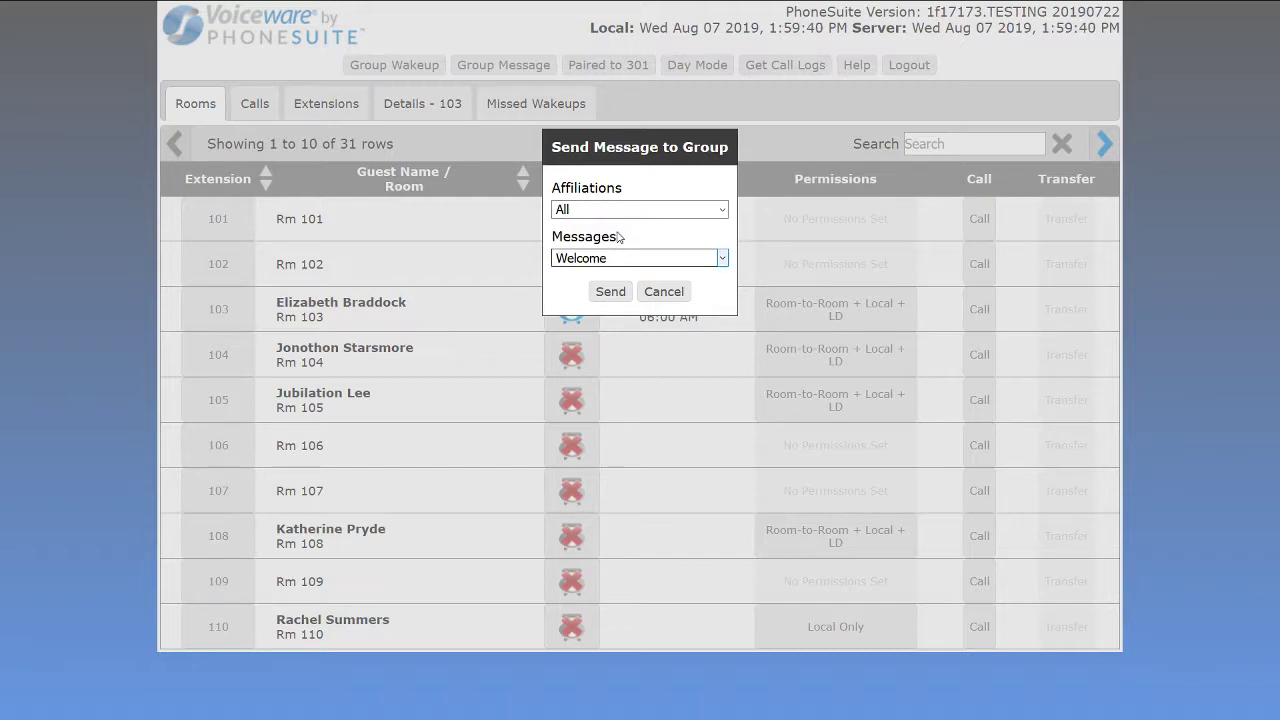
left_click(687, 261)
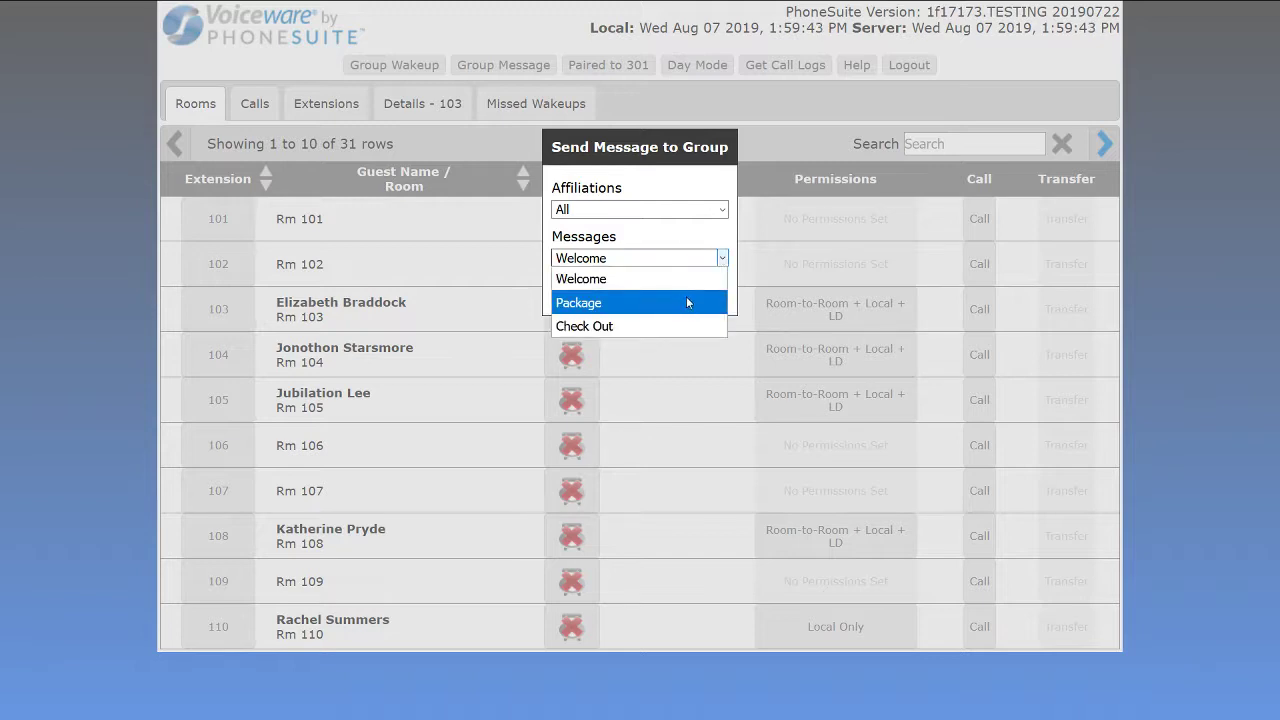
left_click(686, 300)
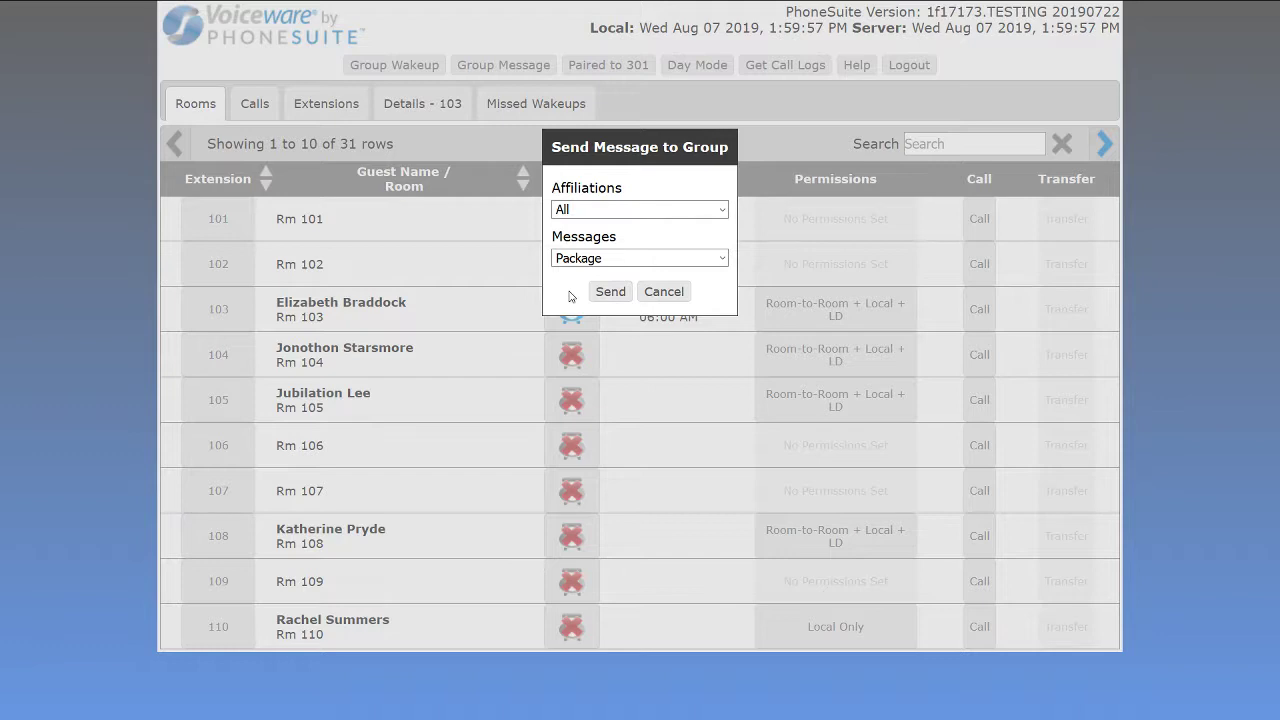
left_click(664, 291)
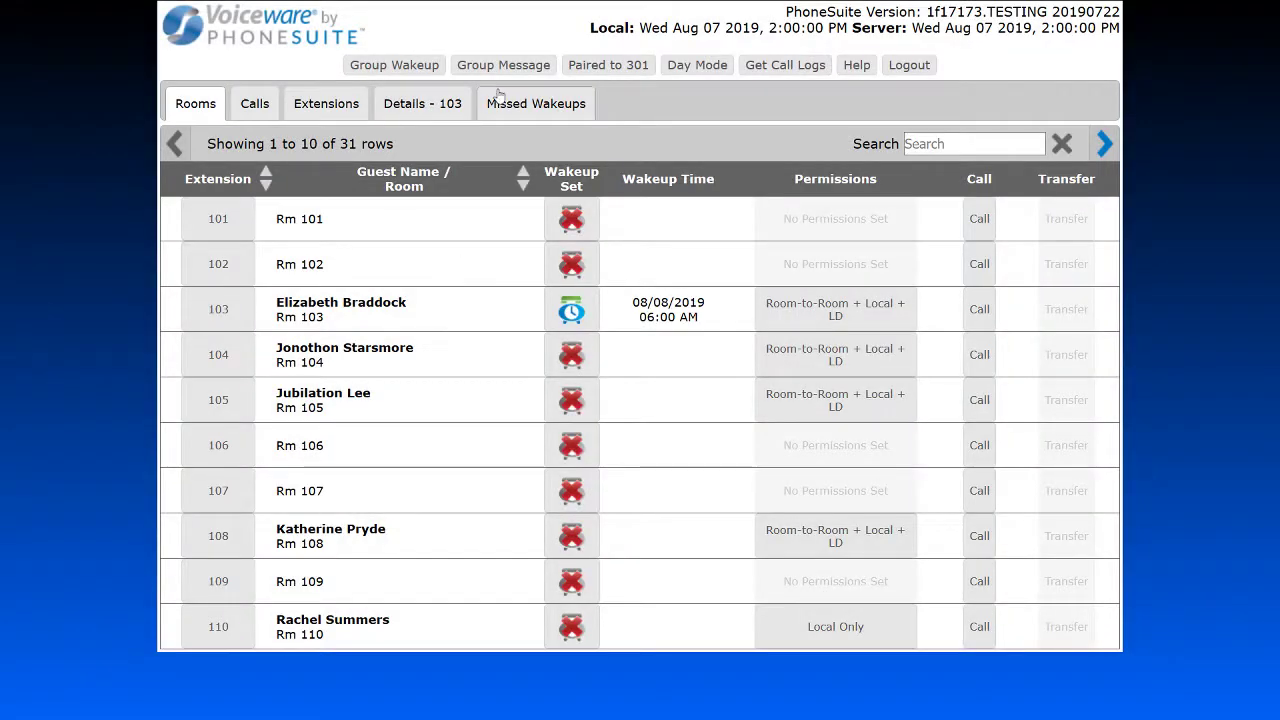
View the console pairing form without pairing an extension, and look over the available night mode options.
left_click(619, 74)
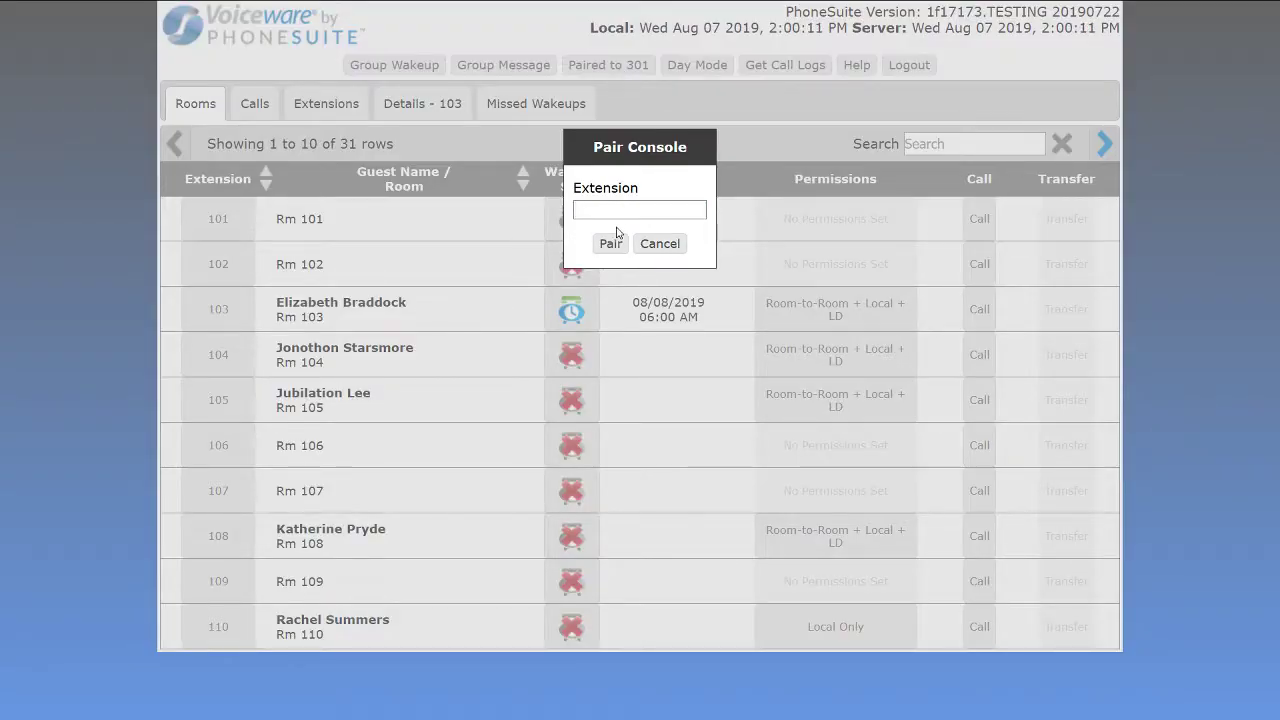
left_click(657, 245)
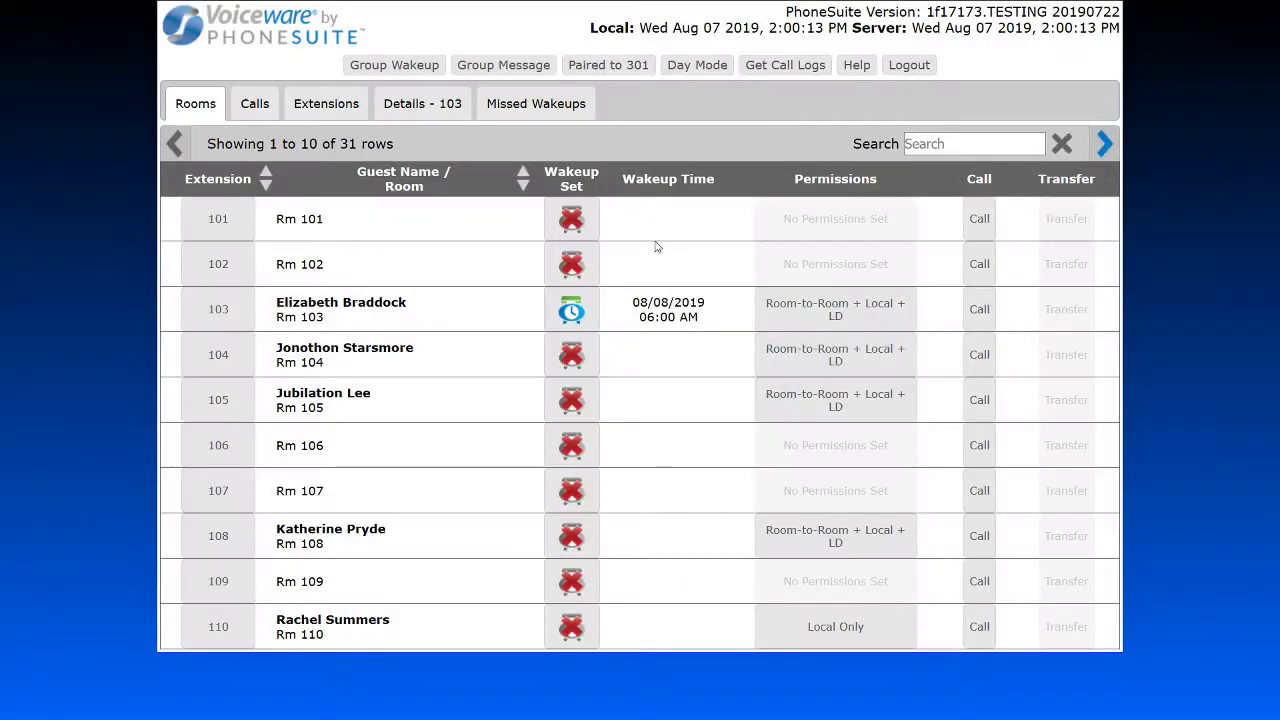
left_click(707, 70)
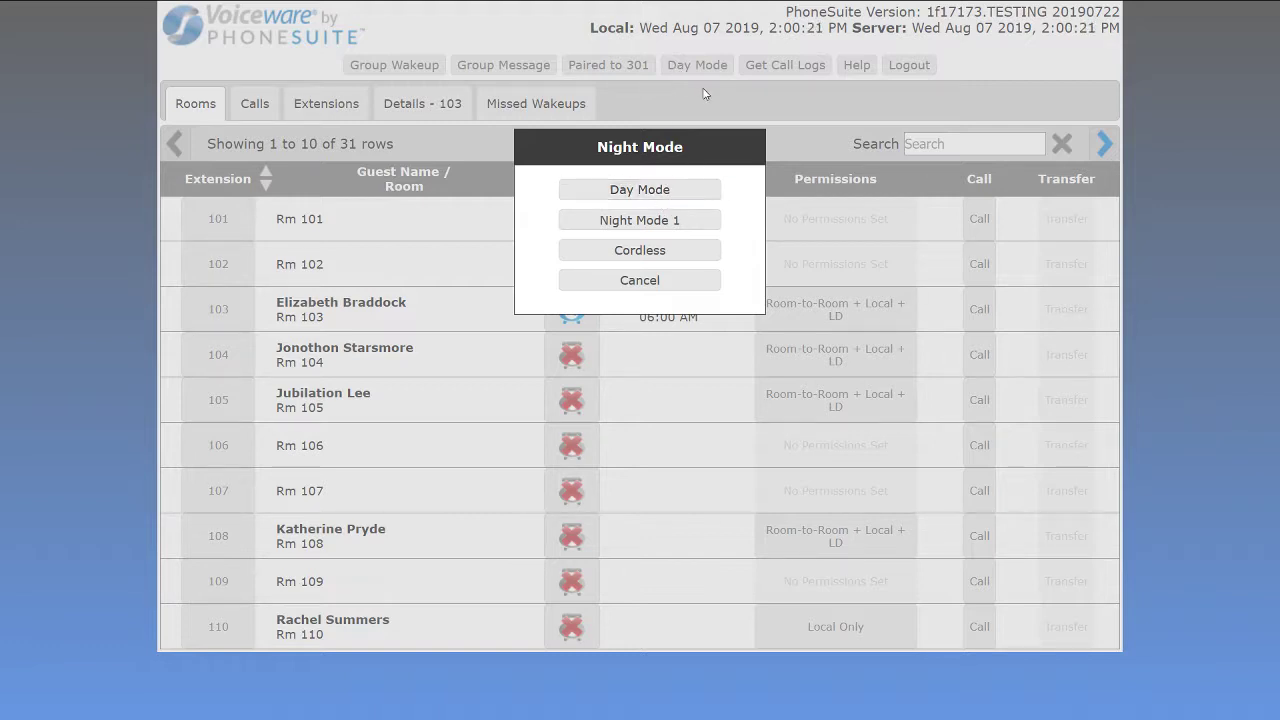
left_click(625, 255)
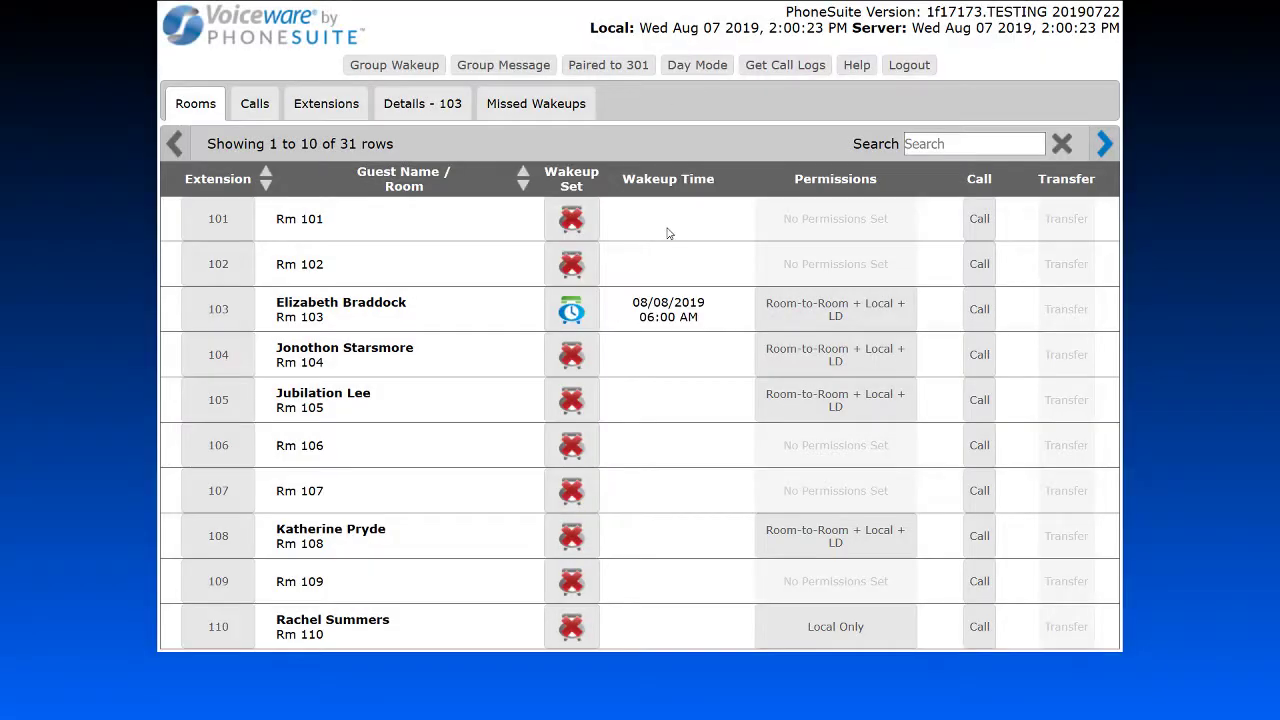
Switch the phone system to Night Mode 1 and return it to Day Mode.
left_click(697, 66)
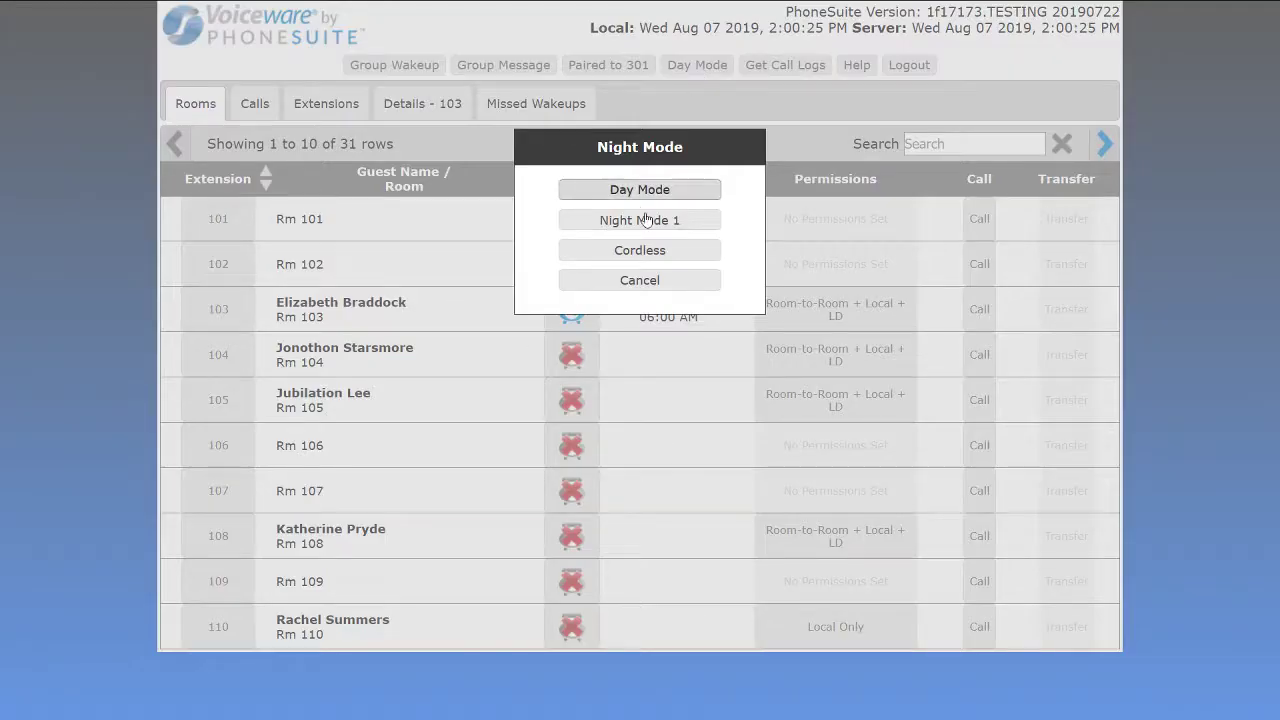
left_click(650, 222)
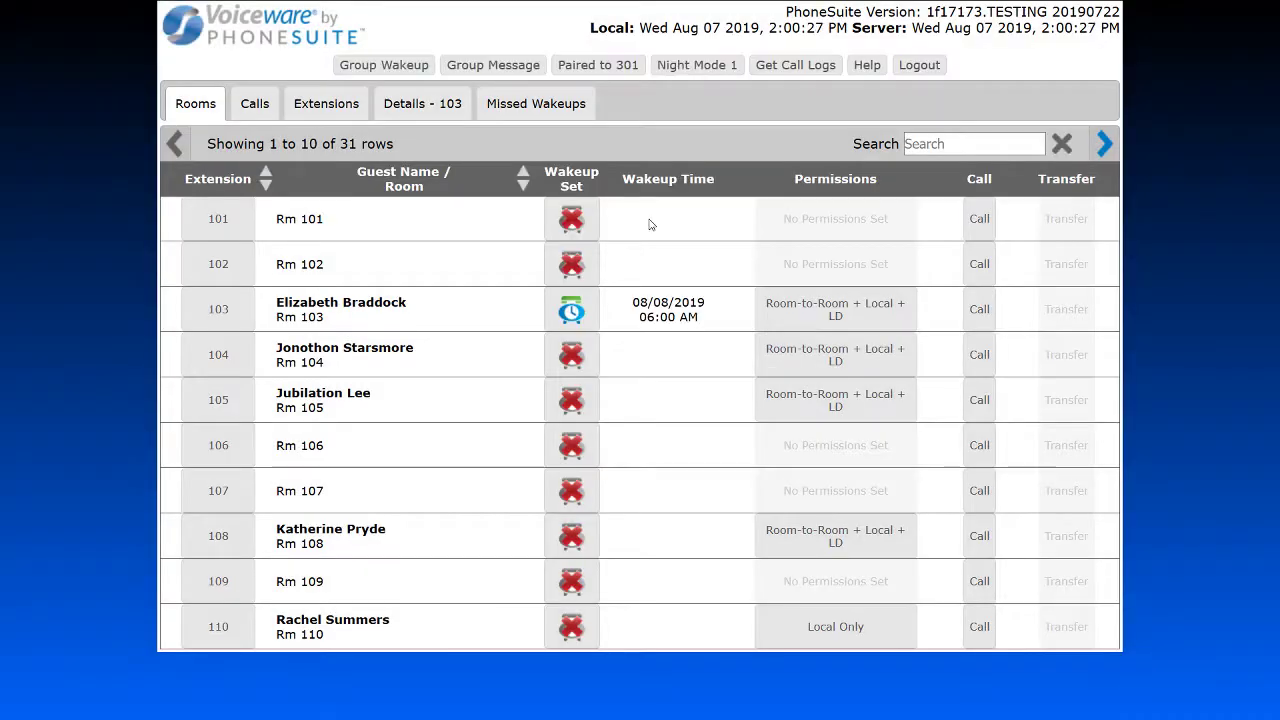
left_click(707, 70)
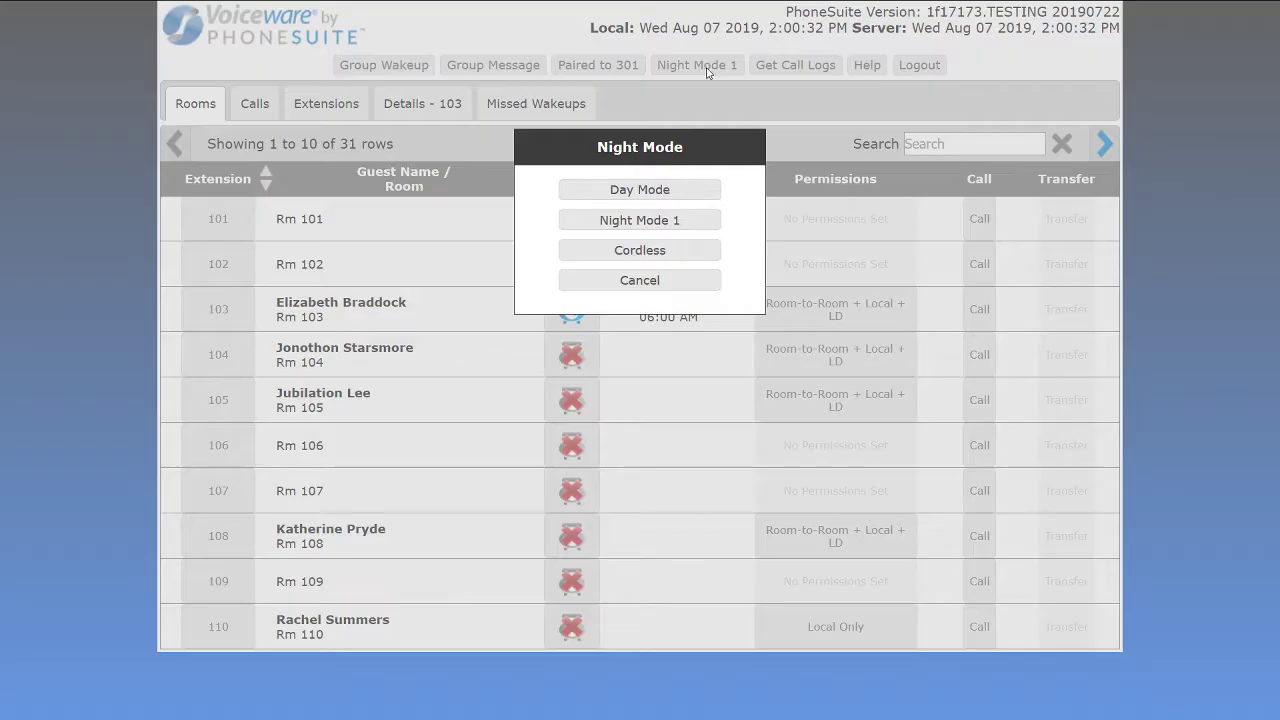
left_click(657, 199)
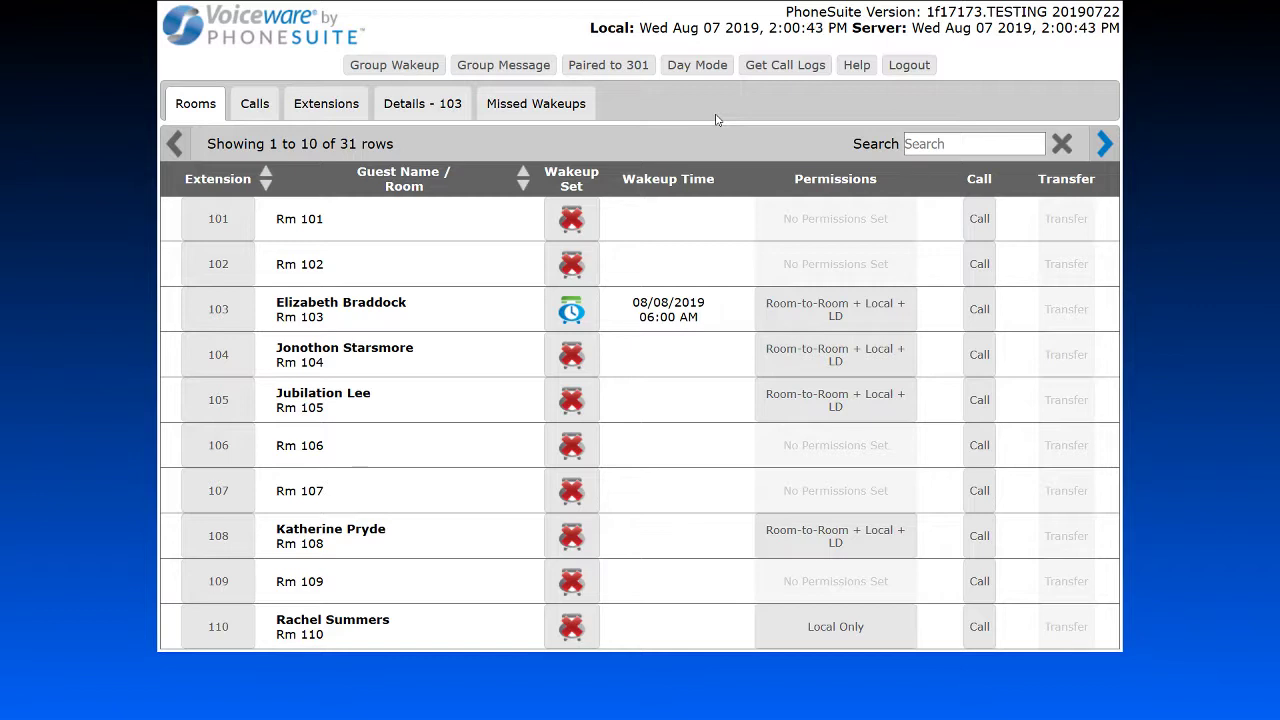
Look over the call audit log's Admin, Guest and Wakeup Audit types and its date fields, and cancel without retrieving a log.
left_click(793, 68)
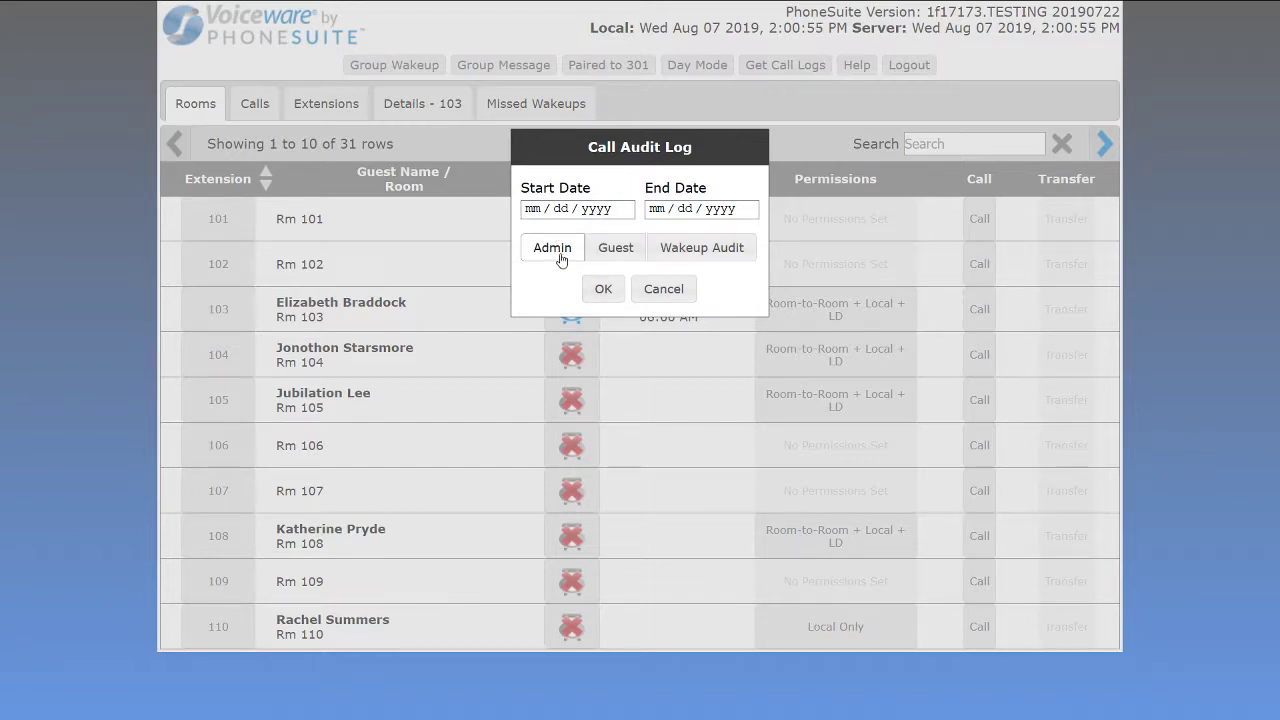
left_click(613, 252)
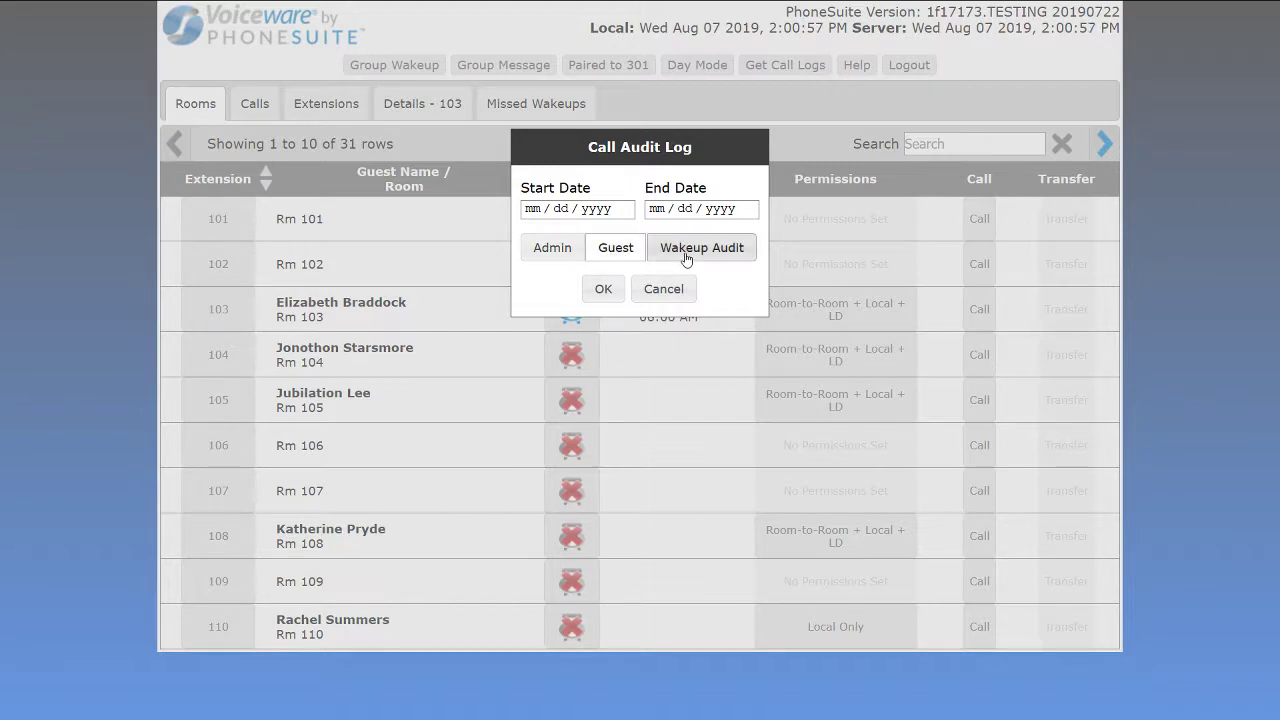
left_click(717, 256)
left_click(623, 211)
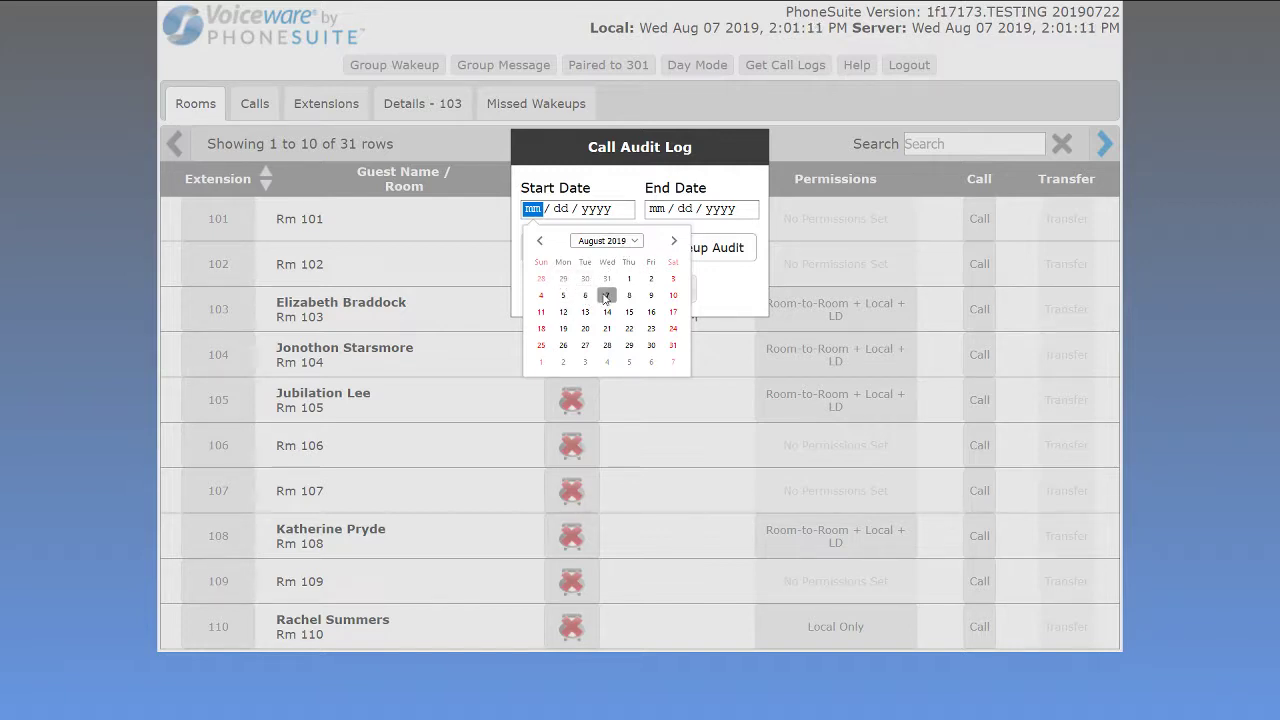
left_click(722, 296)
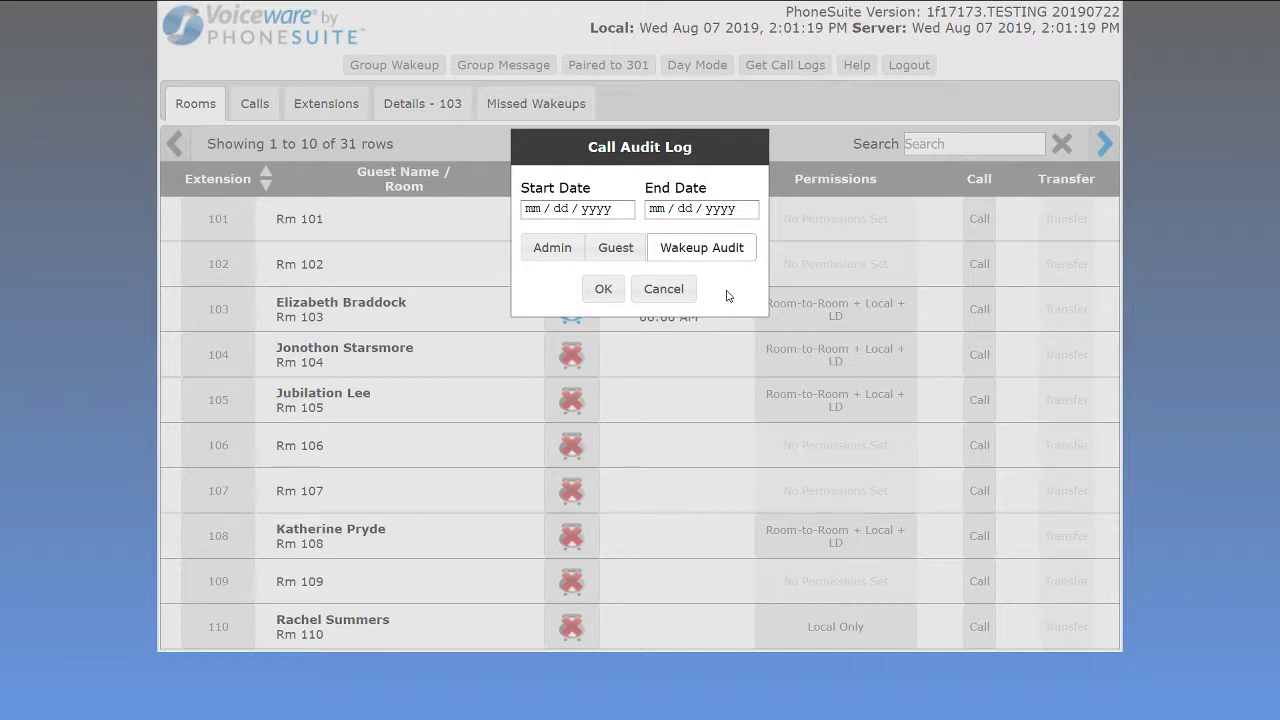
left_click(565, 252)
left_click(602, 257)
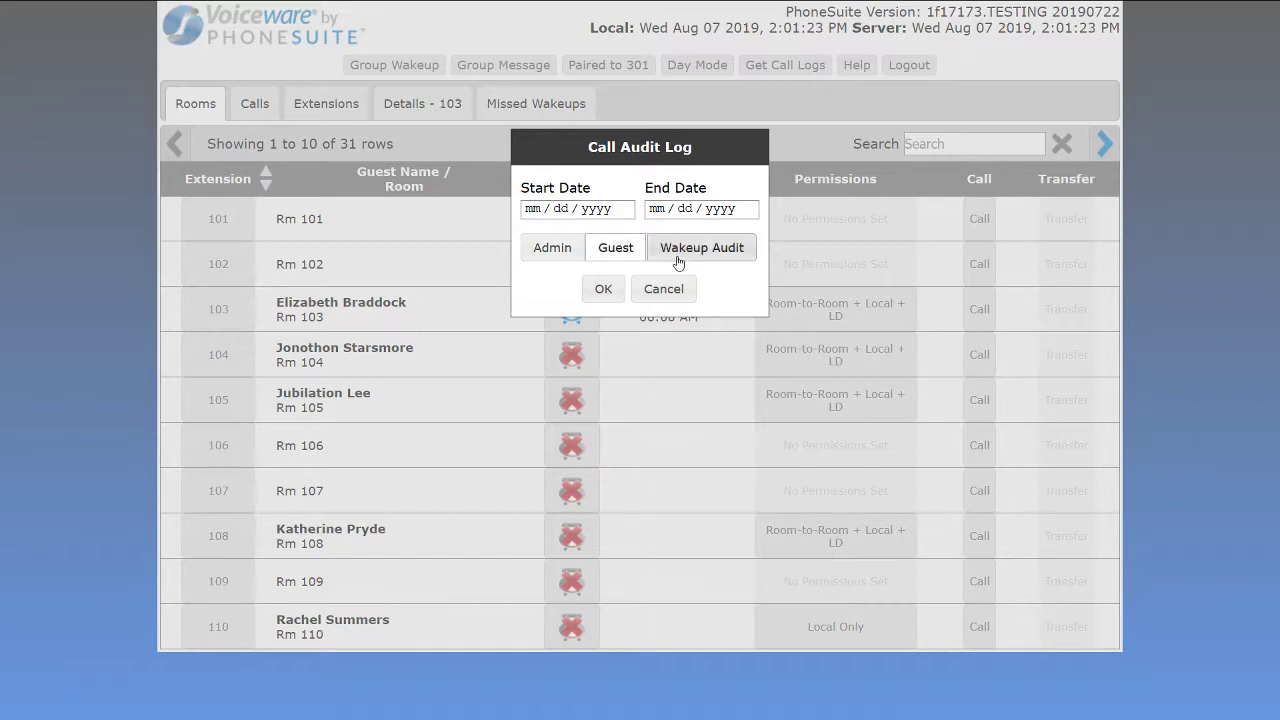
left_click(678, 260)
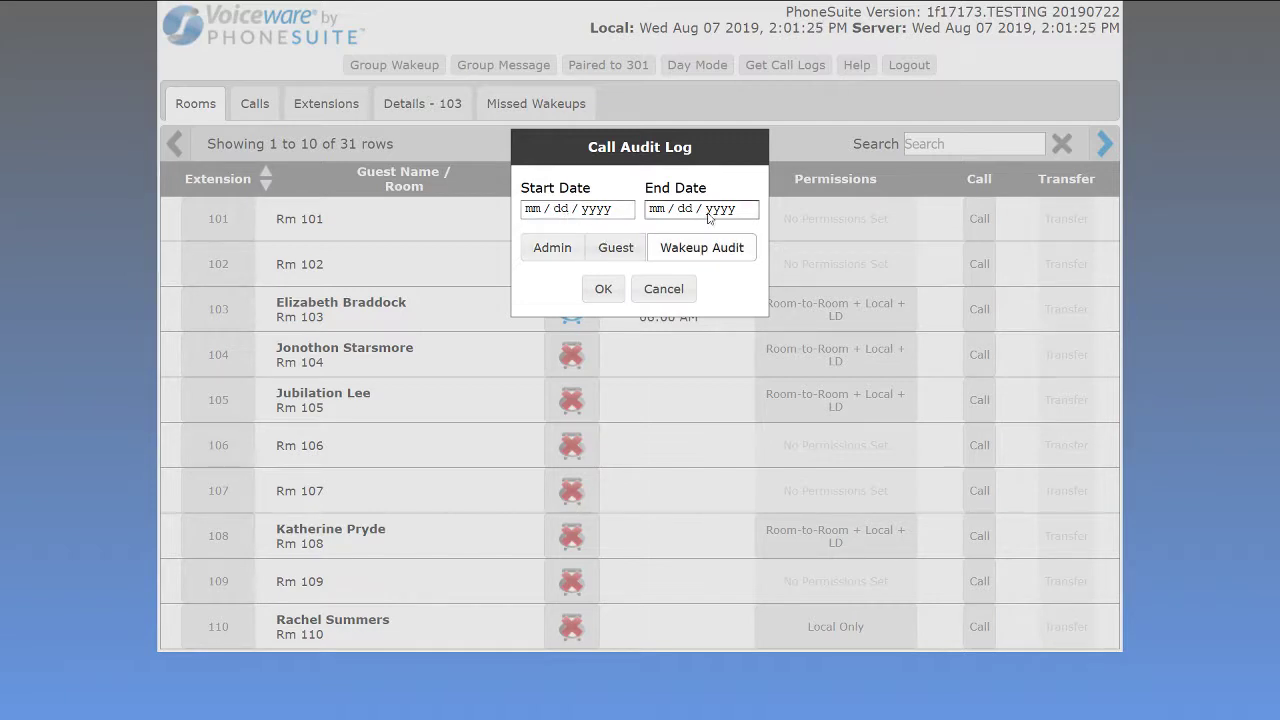
left_click(663, 289)
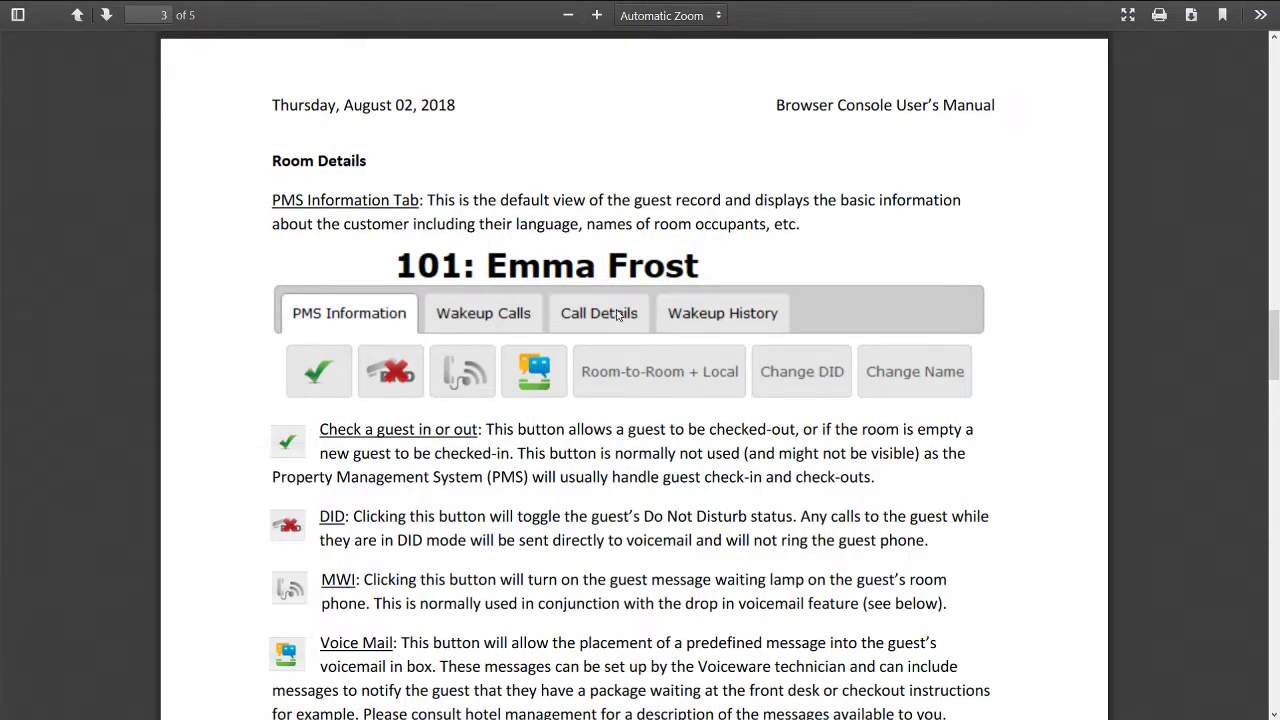
Open the Browser Console User's Manual and read through its Room Details section on page 3.
scroll(605, 325, "down", 3)
scroll(580, 335, "down", 15)
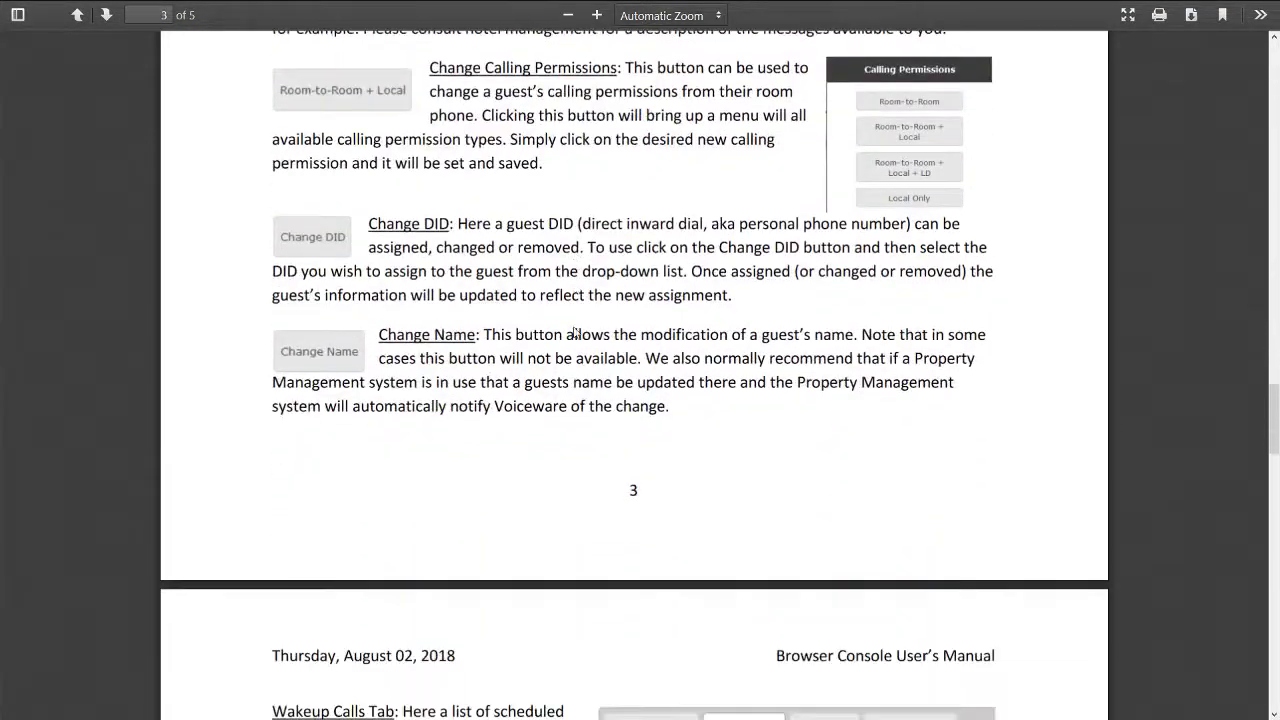